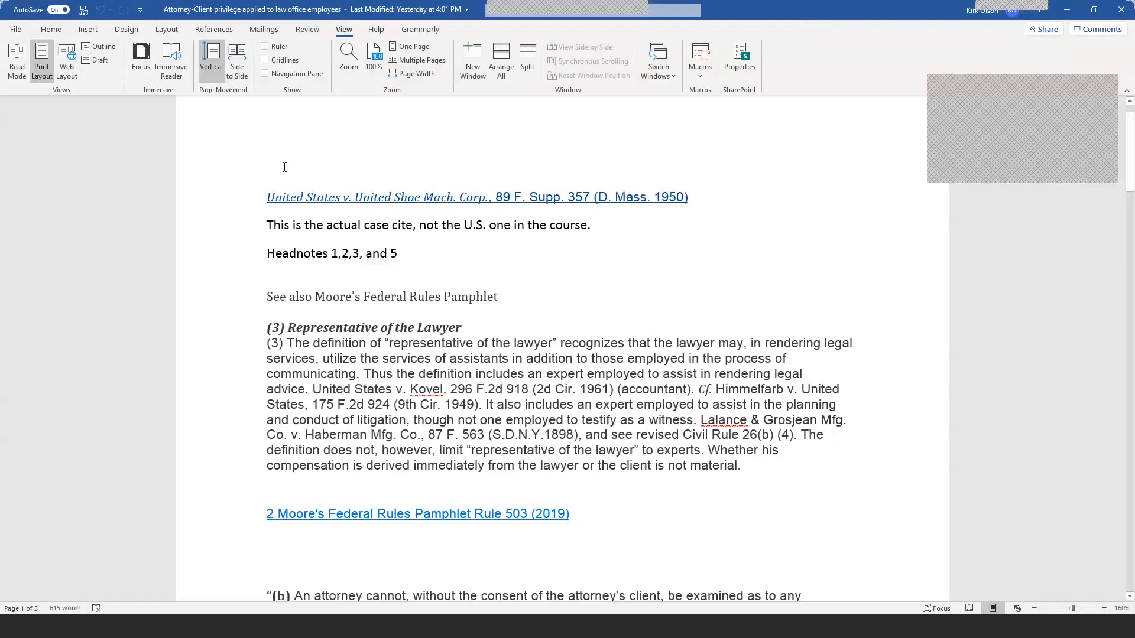
# Insert three blank lines above the United States v. United Shoe Mach. Corp. citation.
pyautogui.press('Return')
pyautogui.press('Return')
pyautogui.press('Return')
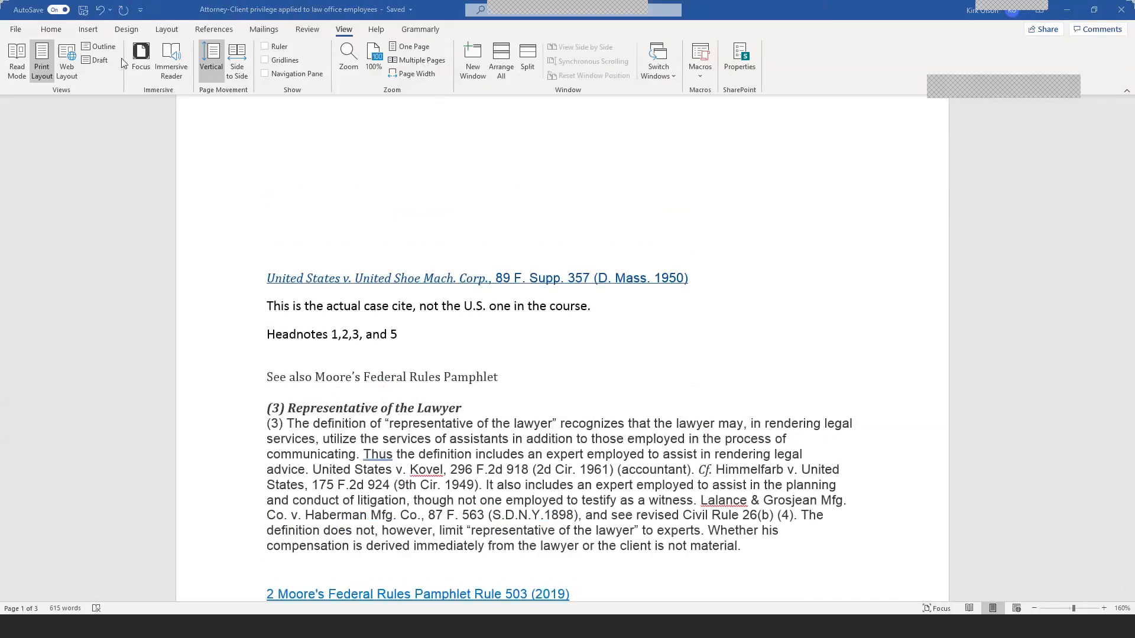
pyautogui.click(90, 32)
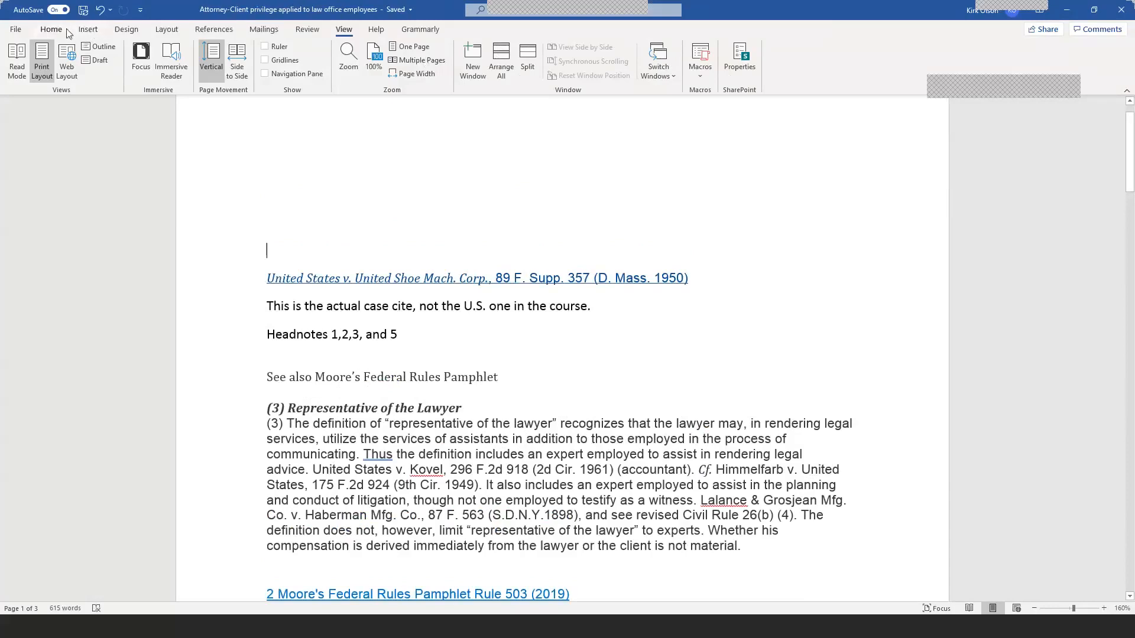
pyautogui.click(84, 31)
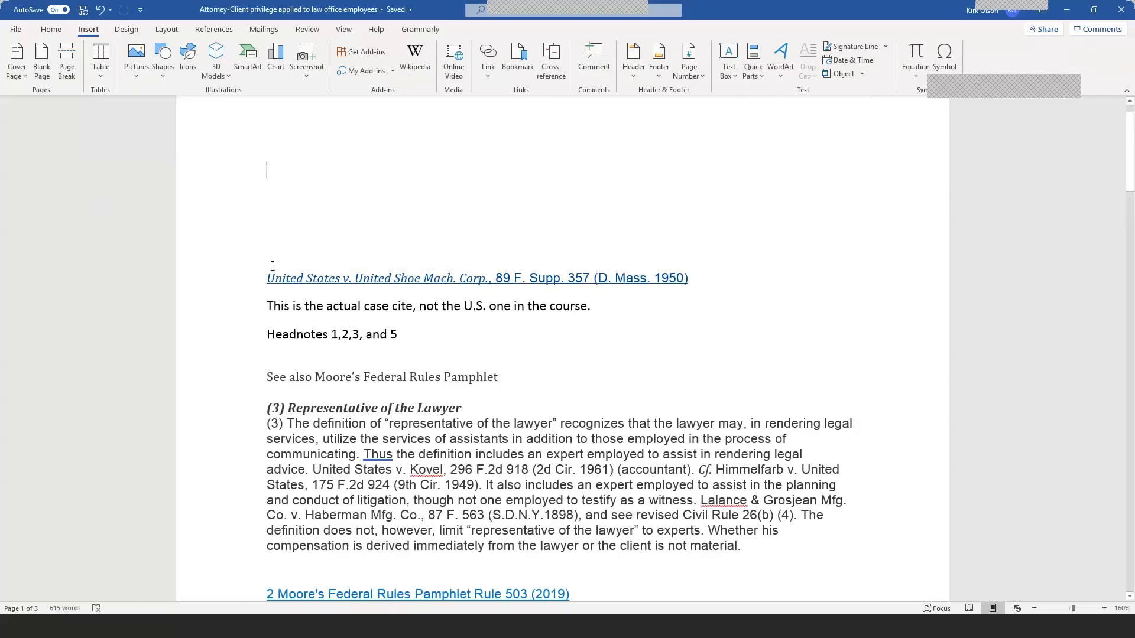
pyautogui.scroll(-5, 273, 266)
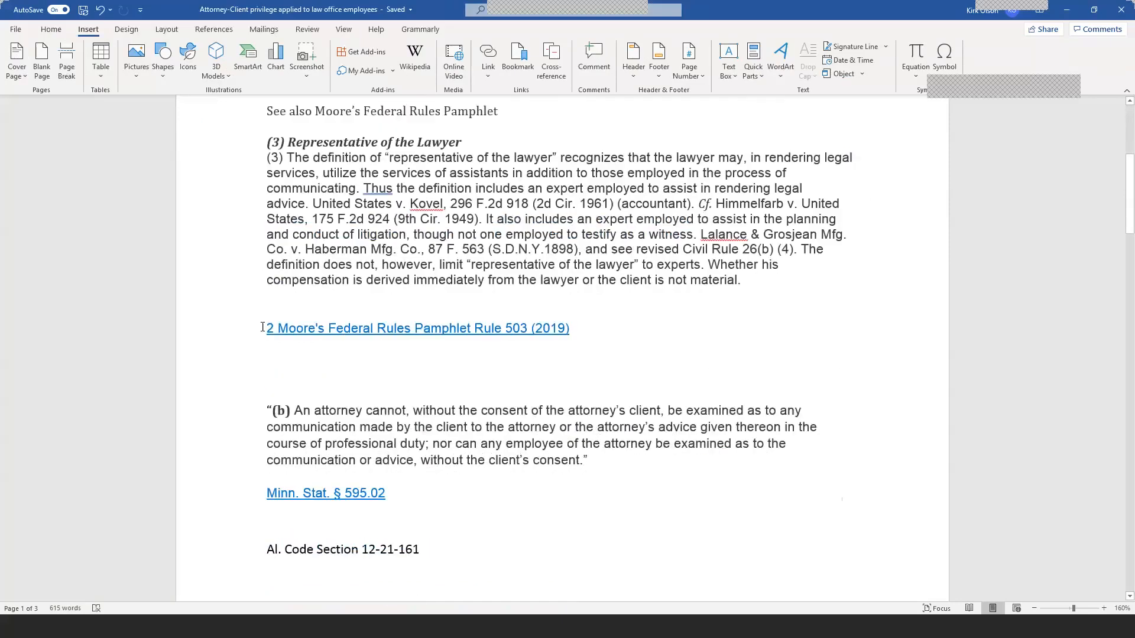
pyautogui.moveTo(263, 328); pyautogui.dragTo(662, 339)
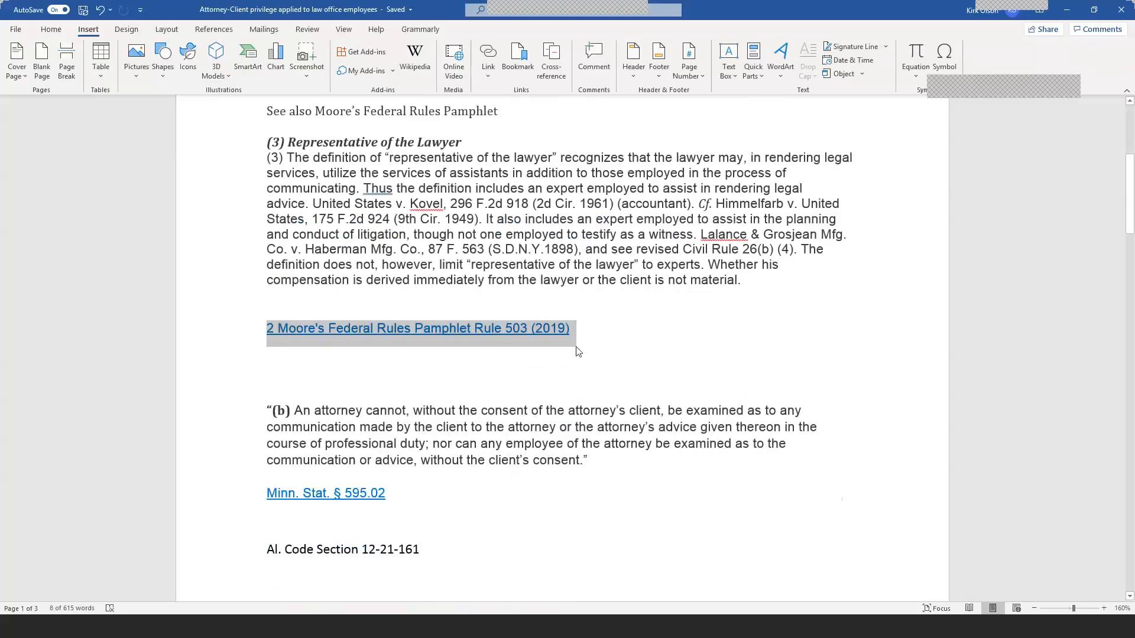
pyautogui.click(329, 330)
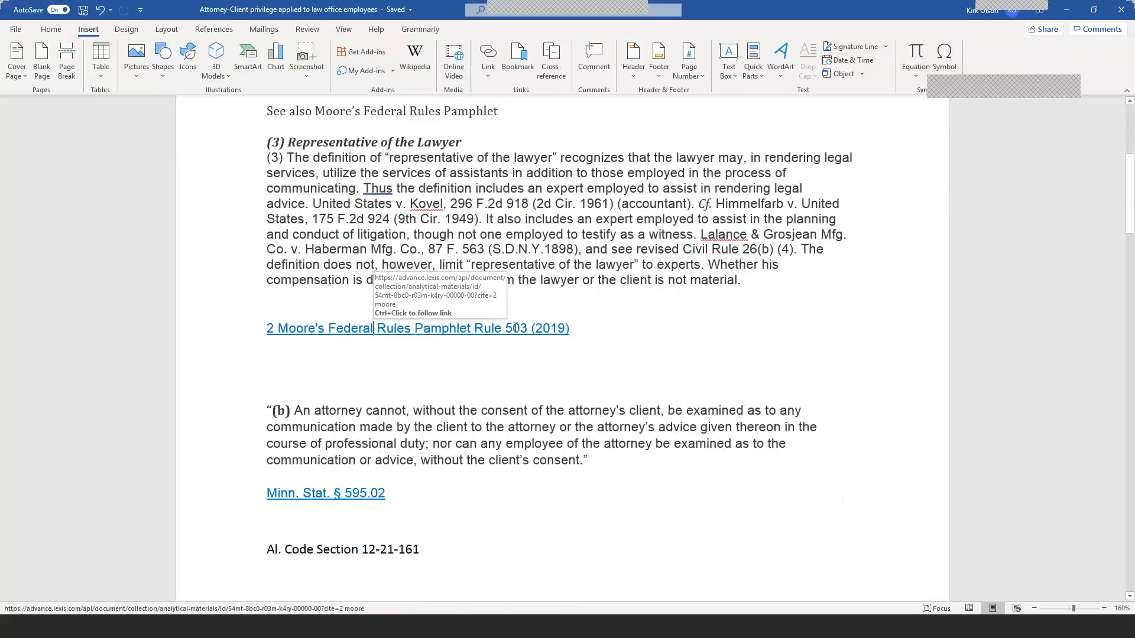
pyautogui.moveTo(533, 328); pyautogui.dragTo(566, 338)
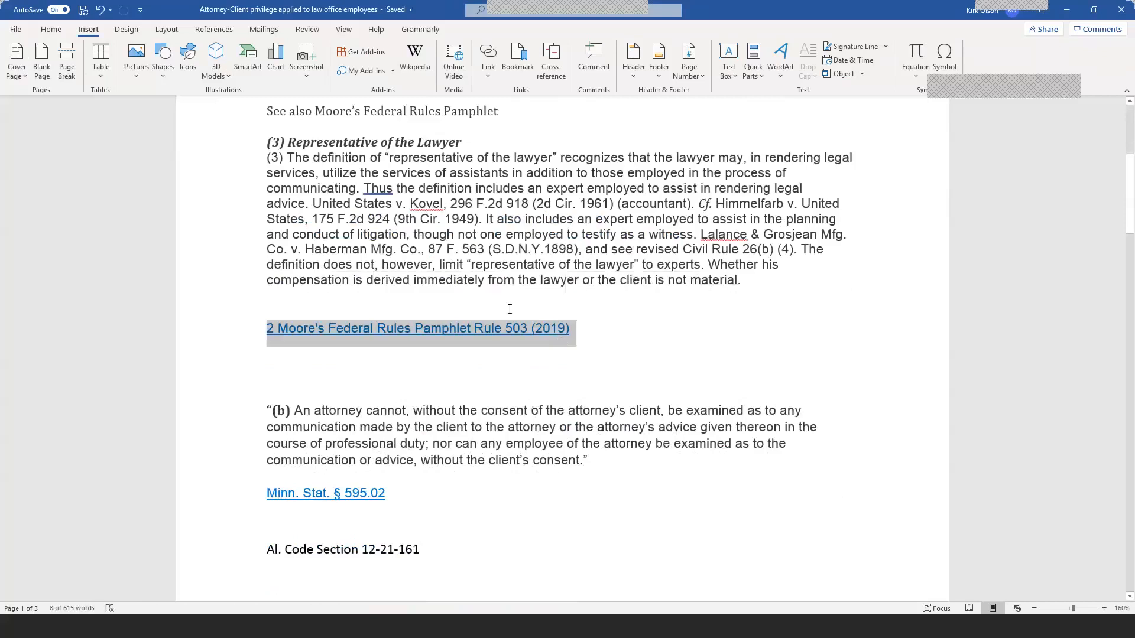
pyautogui.click(493, 295)
pyautogui.scroll(2, 370, 245)
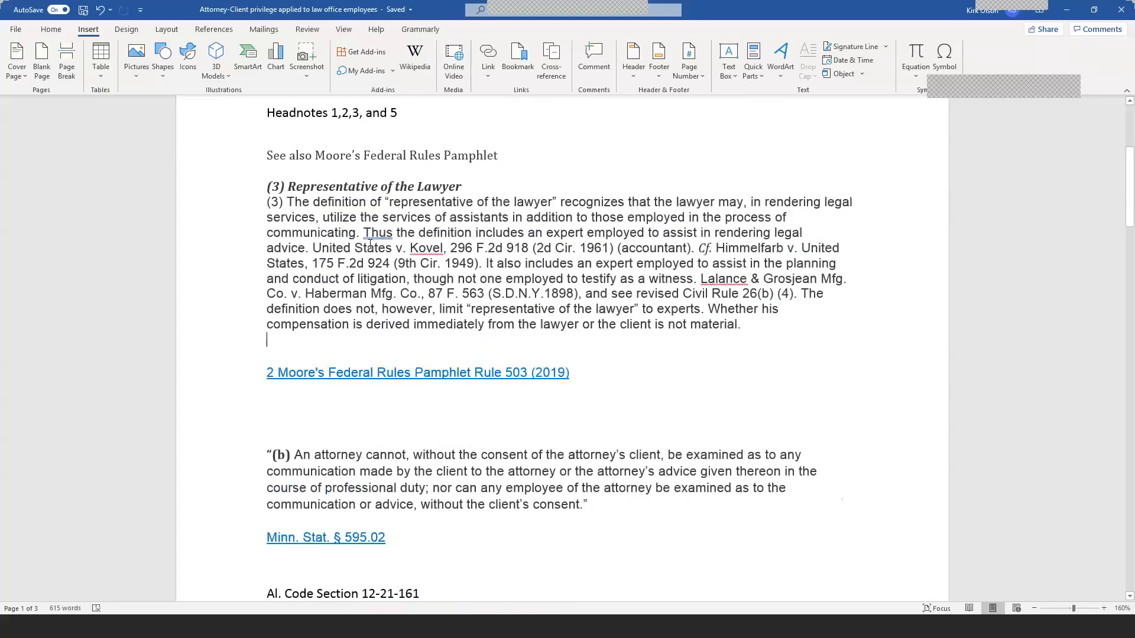
pyautogui.scroll(2, 370, 244)
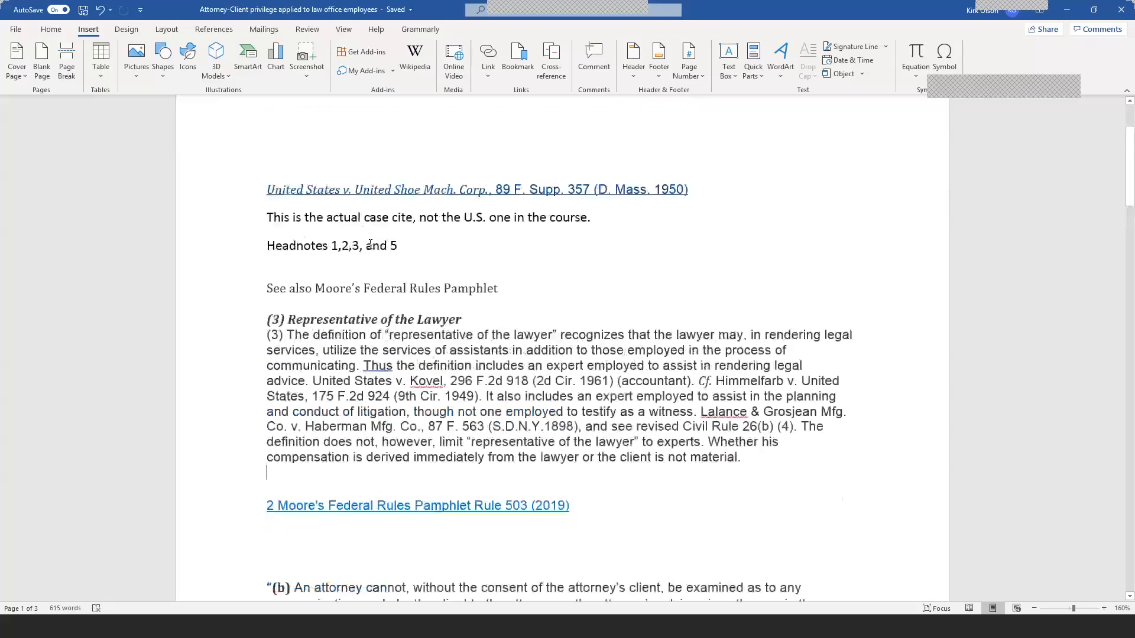
# Save the United States v. United Shoe Mach. Corp. citation as a Quick Part named "F.Supp. Cite" and paste a copy on the line above it.
pyautogui.tripleClick(263, 192)
pyautogui.hotkey('ctrl', 'c')
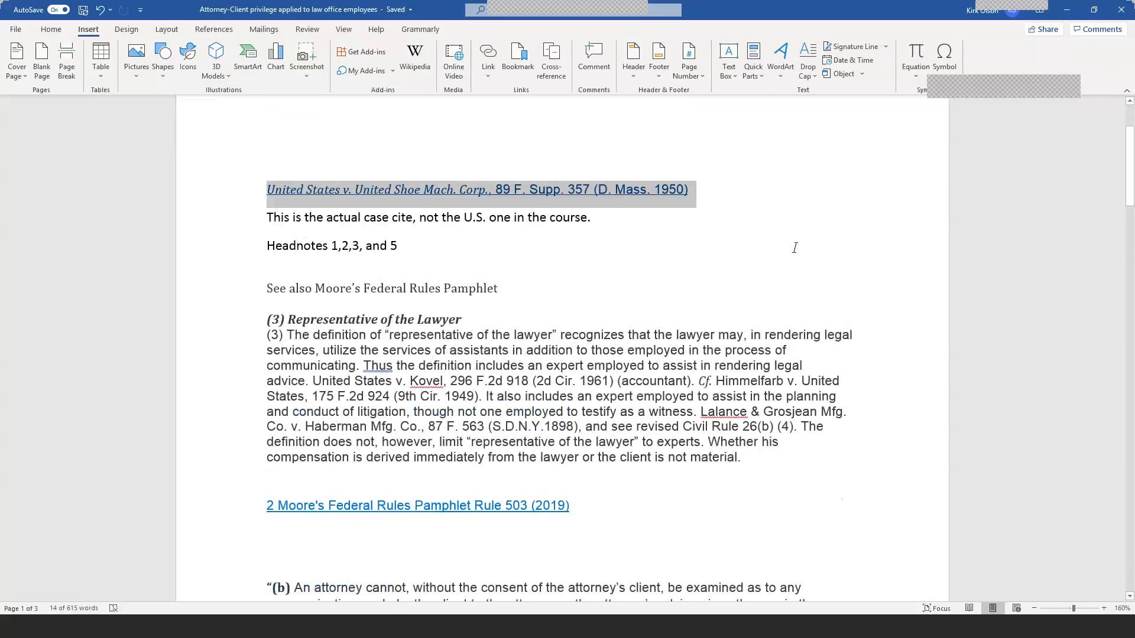
pyautogui.click(761, 72)
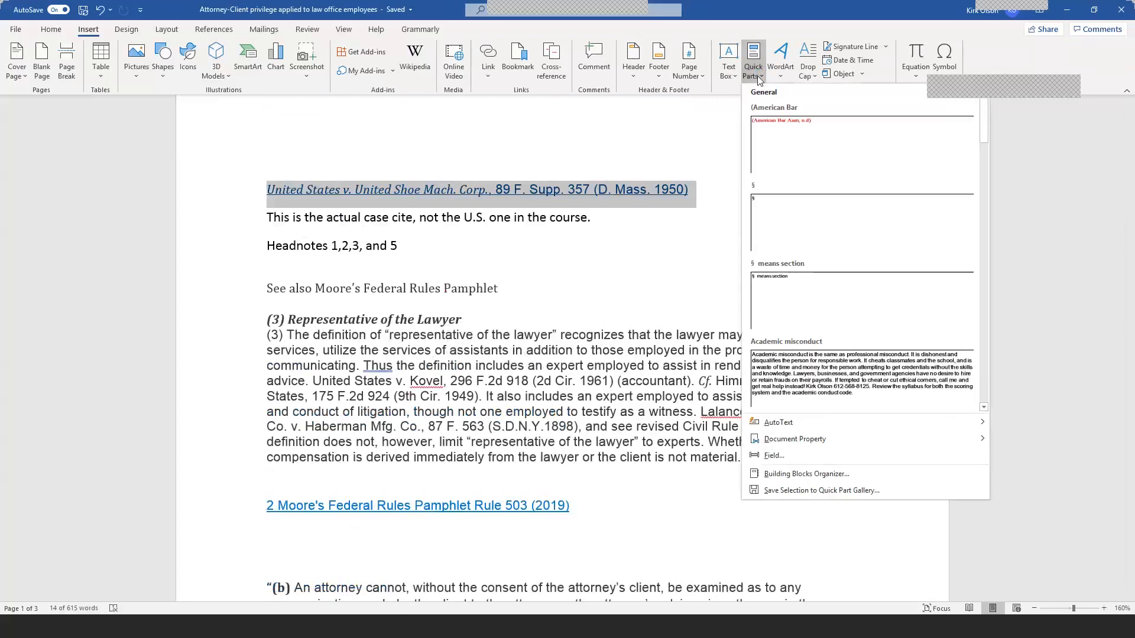
pyautogui.click(821, 490)
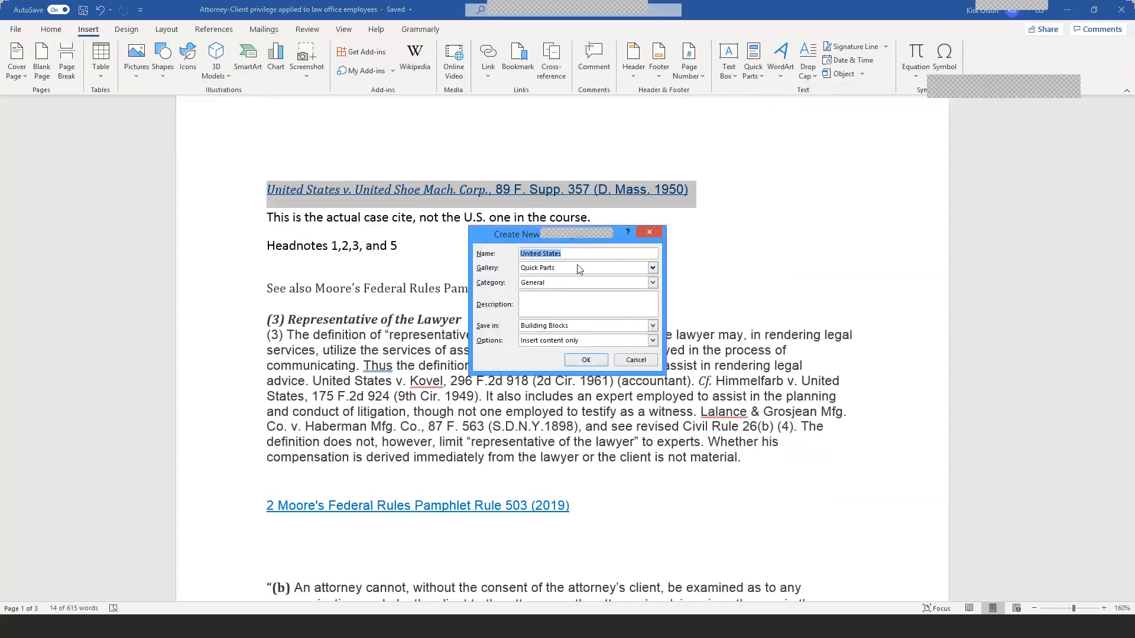
pyautogui.write('F.Supp. Cite')
pyautogui.click(585, 360)
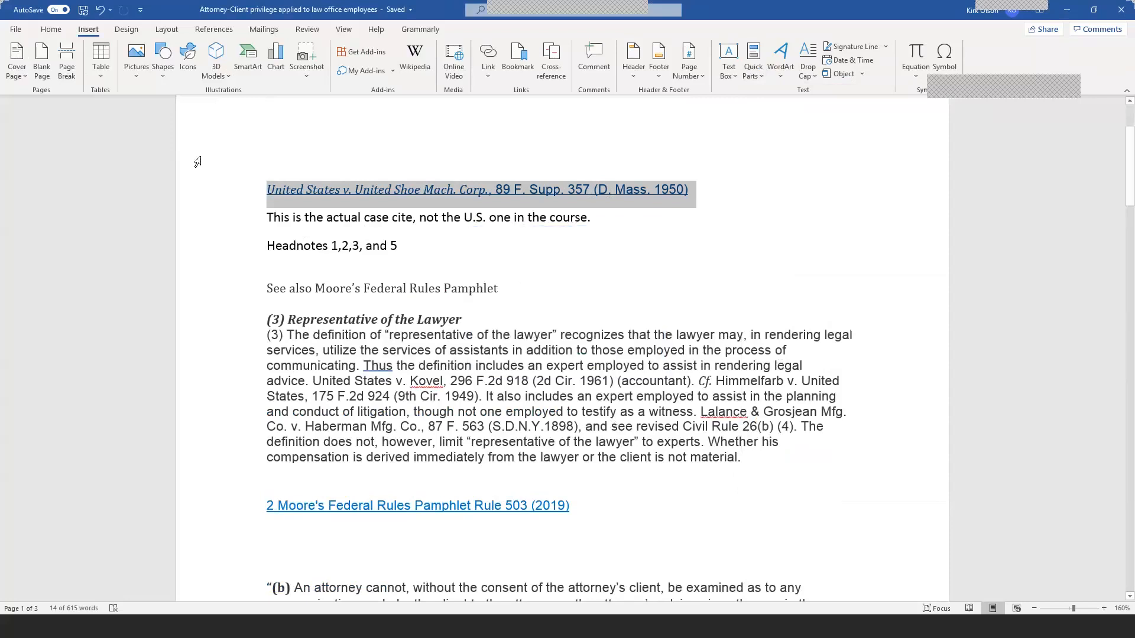
pyautogui.click(273, 179)
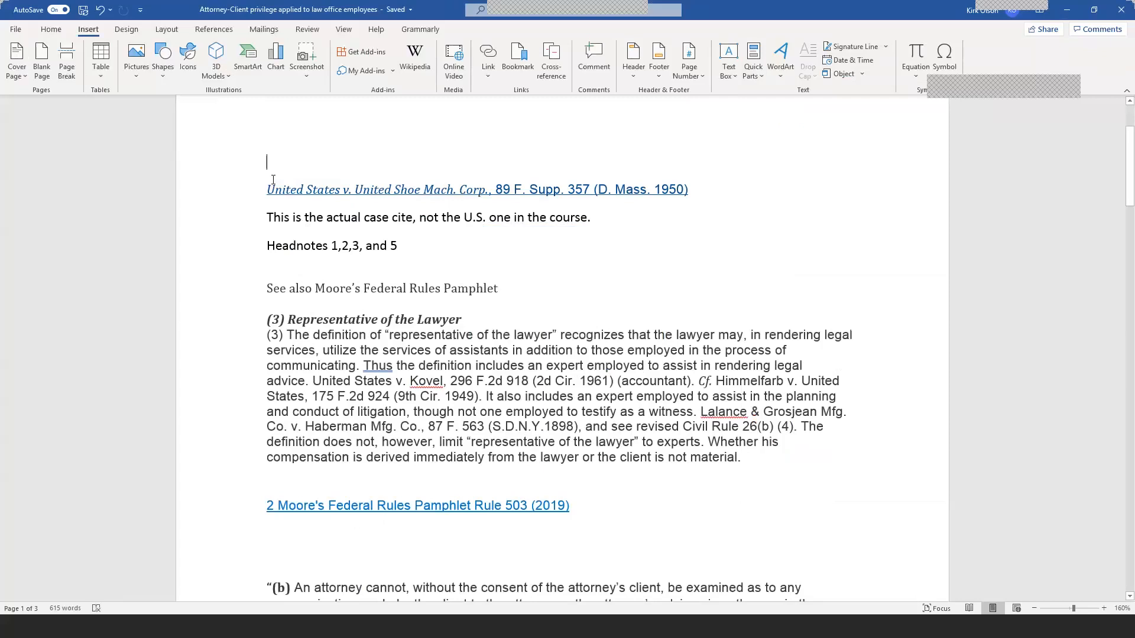
pyautogui.hotkey('ctrl', 'v')
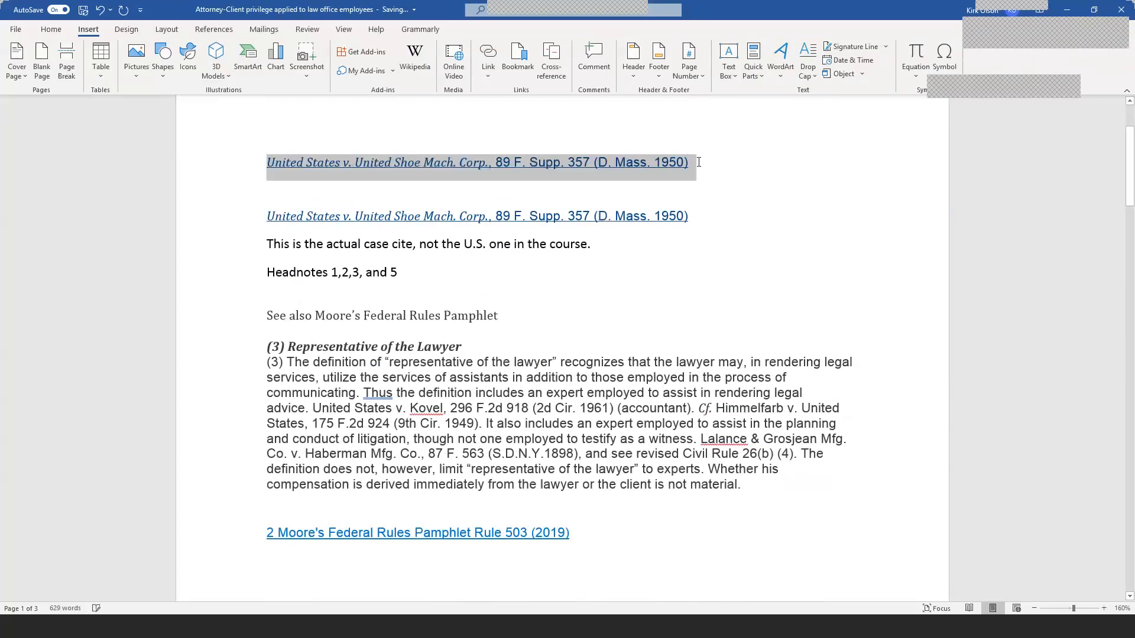
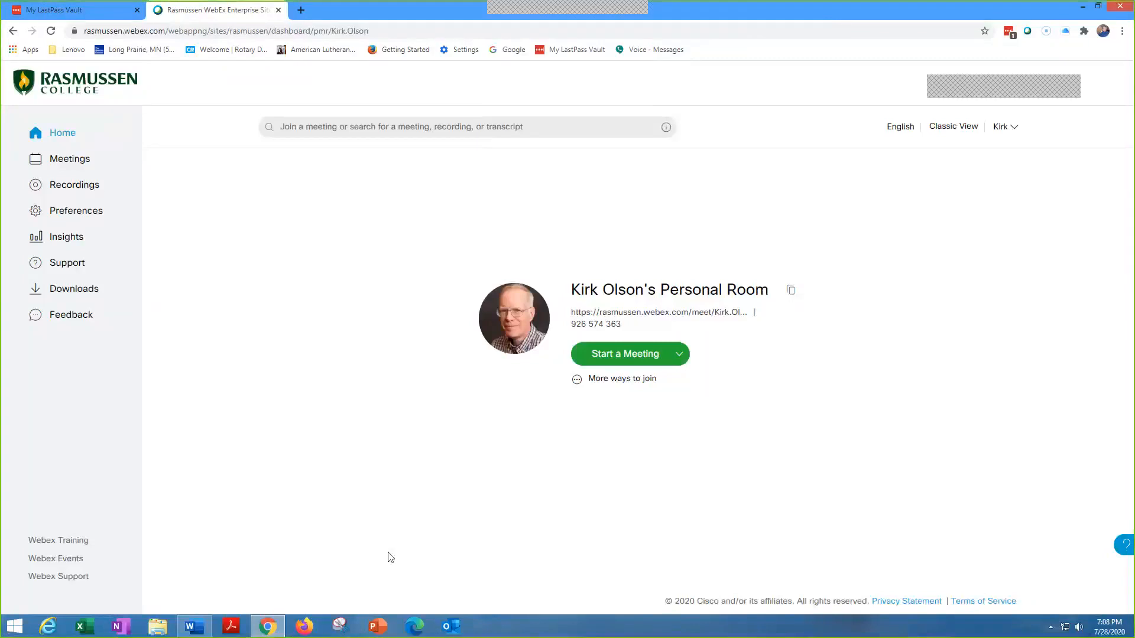
# Open ShortKeys and examine the replacement text of the bainbook shortkey.
pyautogui.hotkey('ctrl', 'alt', 's')
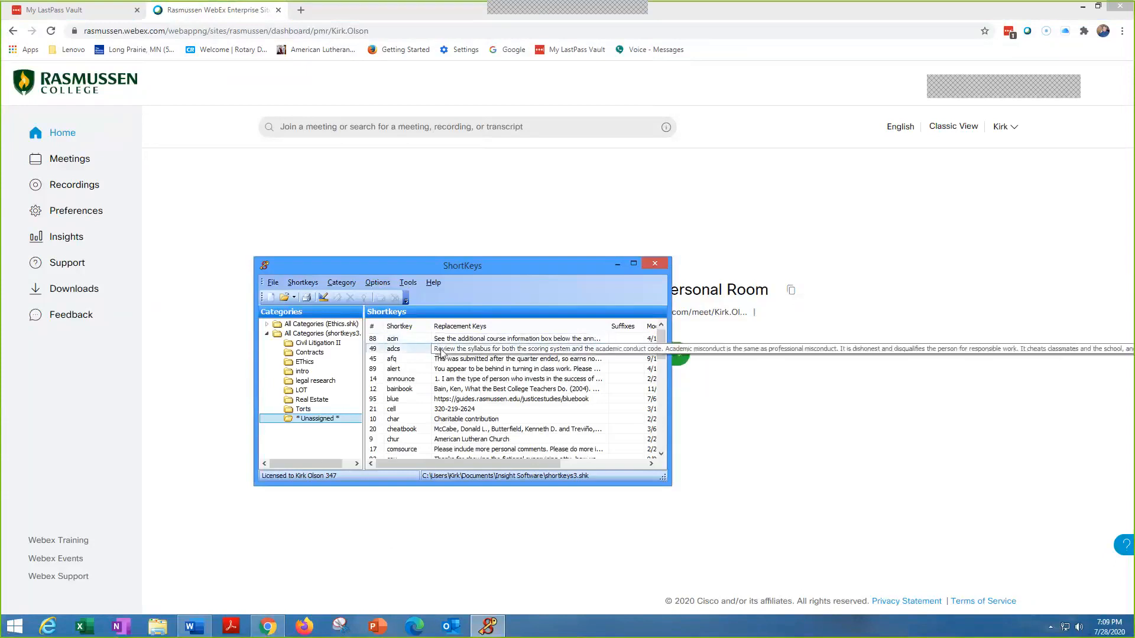
pyautogui.doubleClick(459, 391)
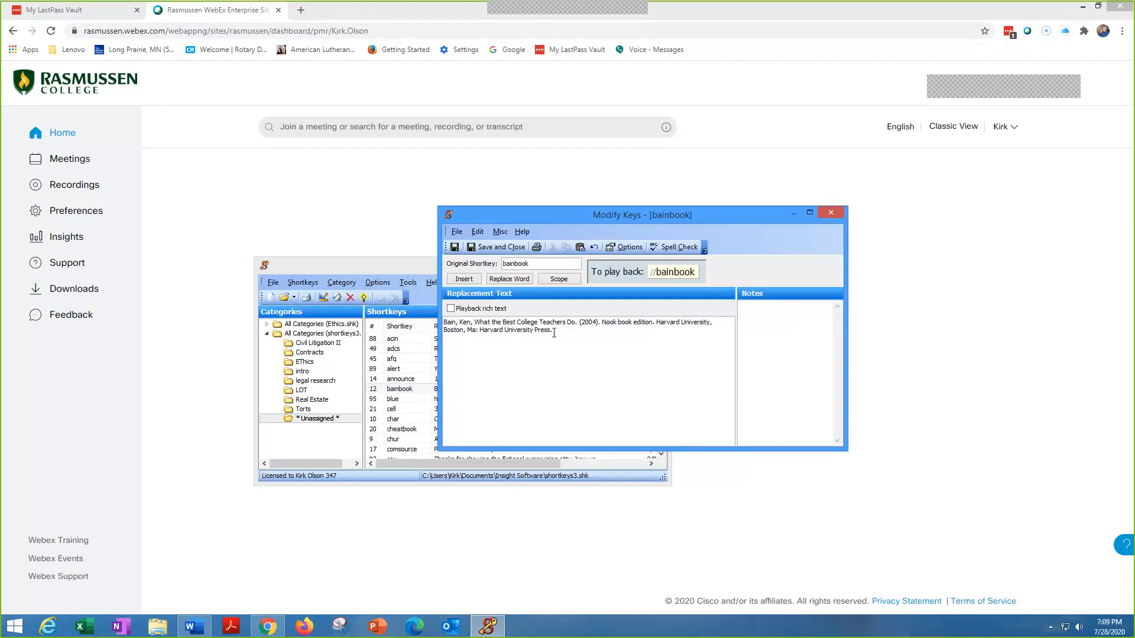
pyautogui.moveTo(554, 332); pyautogui.dragTo(579, 324)
pyautogui.click(498, 351)
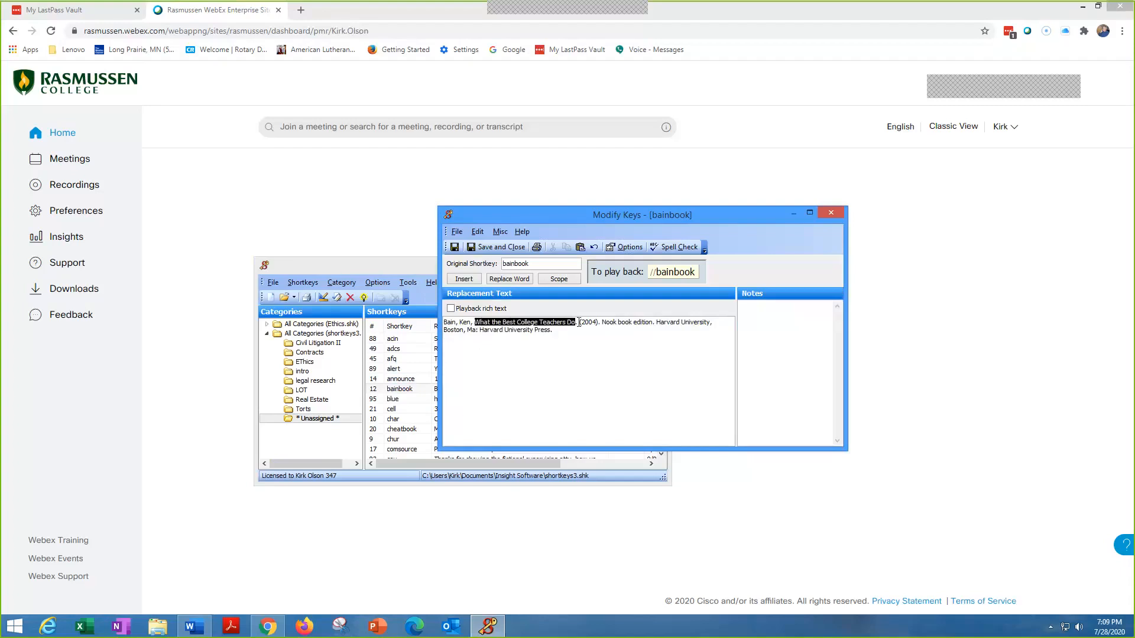
pyautogui.moveTo(579, 323); pyautogui.dragTo(579, 323)
pyautogui.click(467, 385)
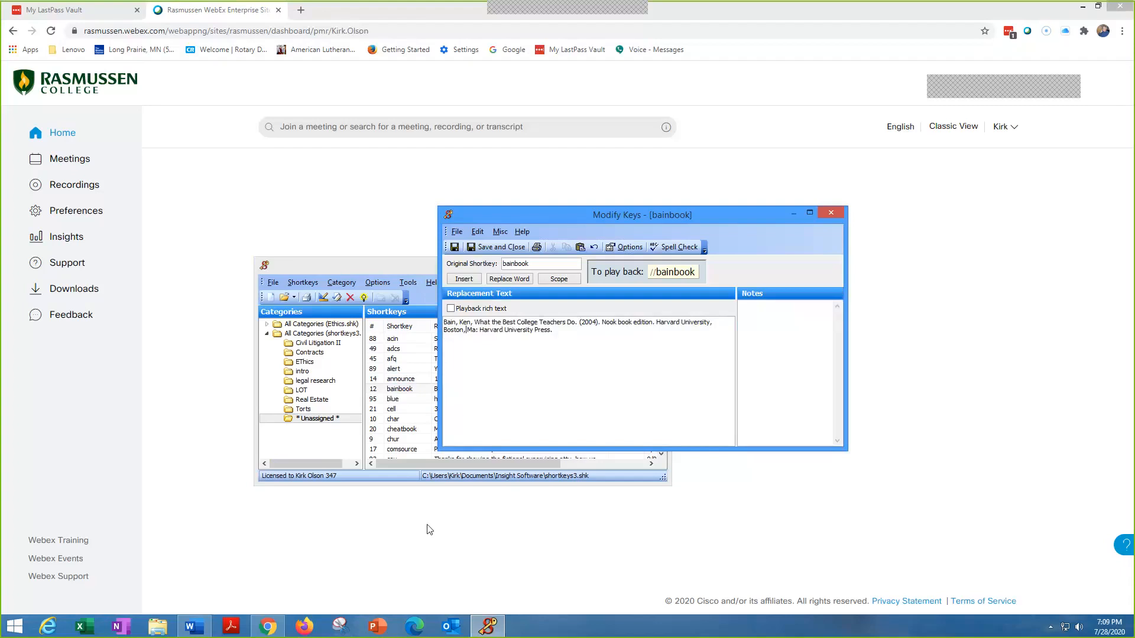
pyautogui.click(415, 512)
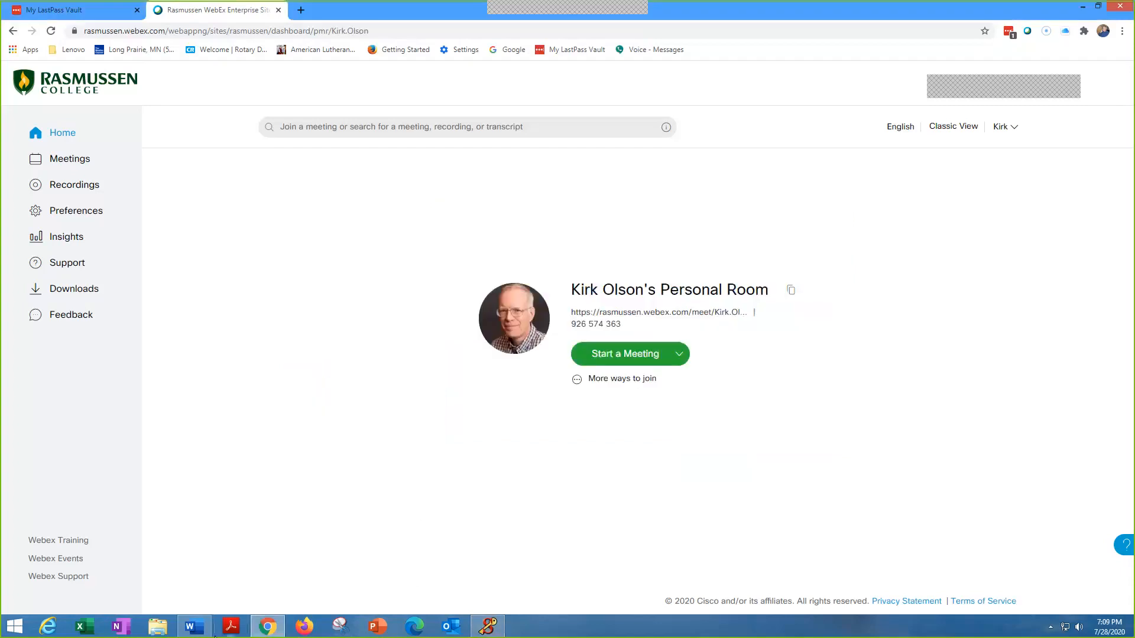
# Switch to Word and expand the //bainbook shortkey on the line below the 2 Moore's Federal Rules Pamphlet Rule 503 citation.
pyautogui.click(195, 626)
pyautogui.scroll(-3, 374, 399)
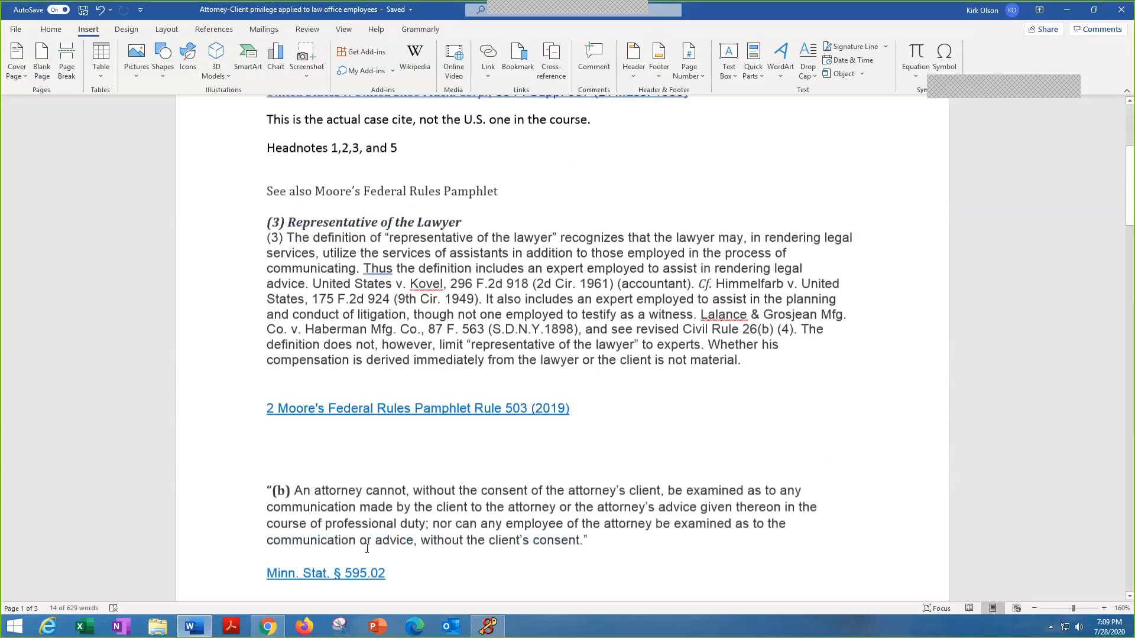
pyautogui.scroll(-2, 374, 399)
pyautogui.scroll(2, 280, 361)
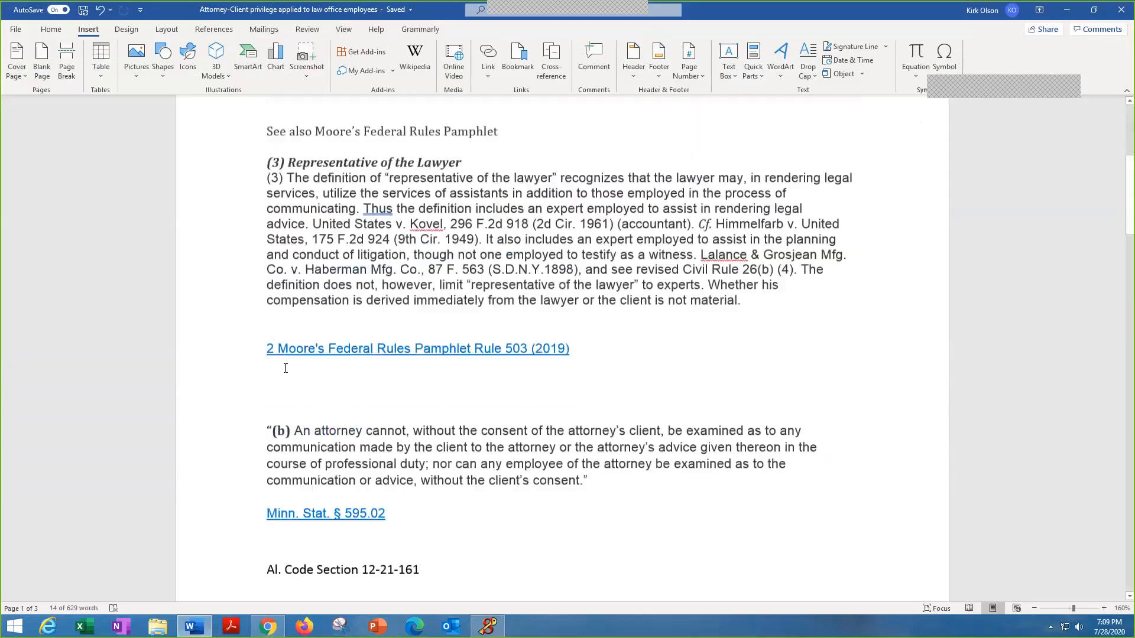
pyautogui.click(269, 399)
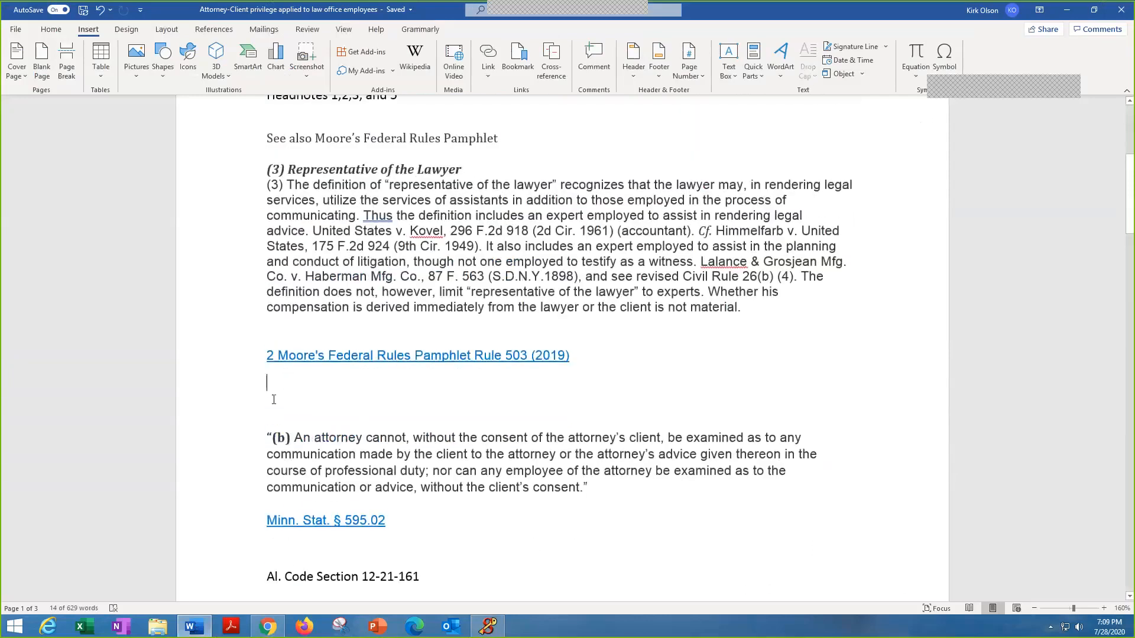
pyautogui.write('/')
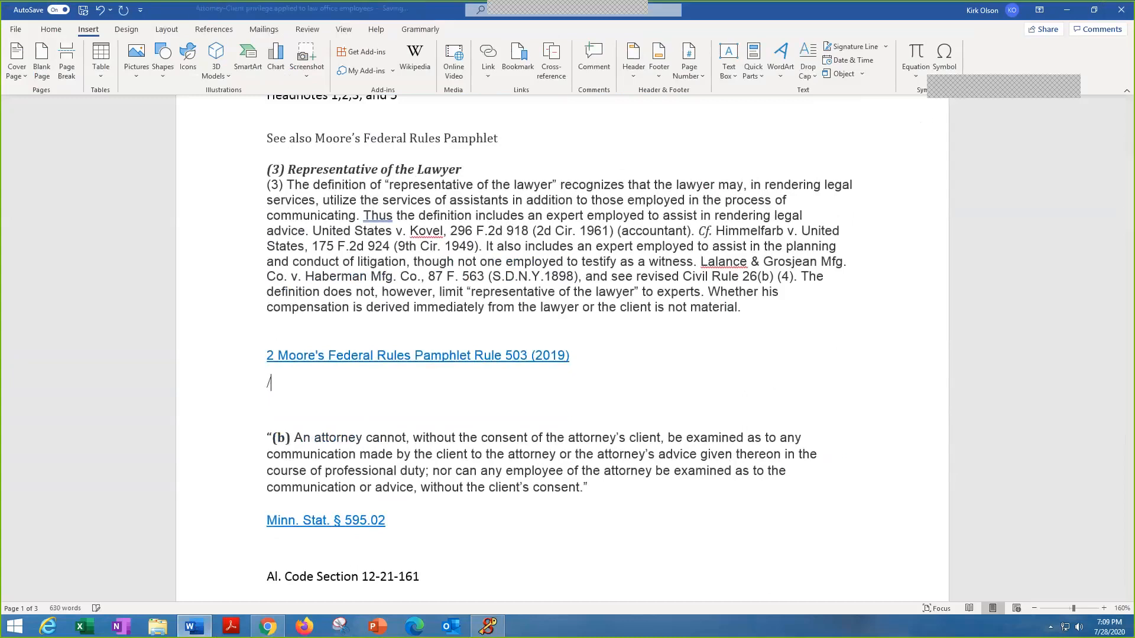
pyautogui.write('/ba')
pyautogui.press('BackSpace')
pyautogui.press('BackSpace')
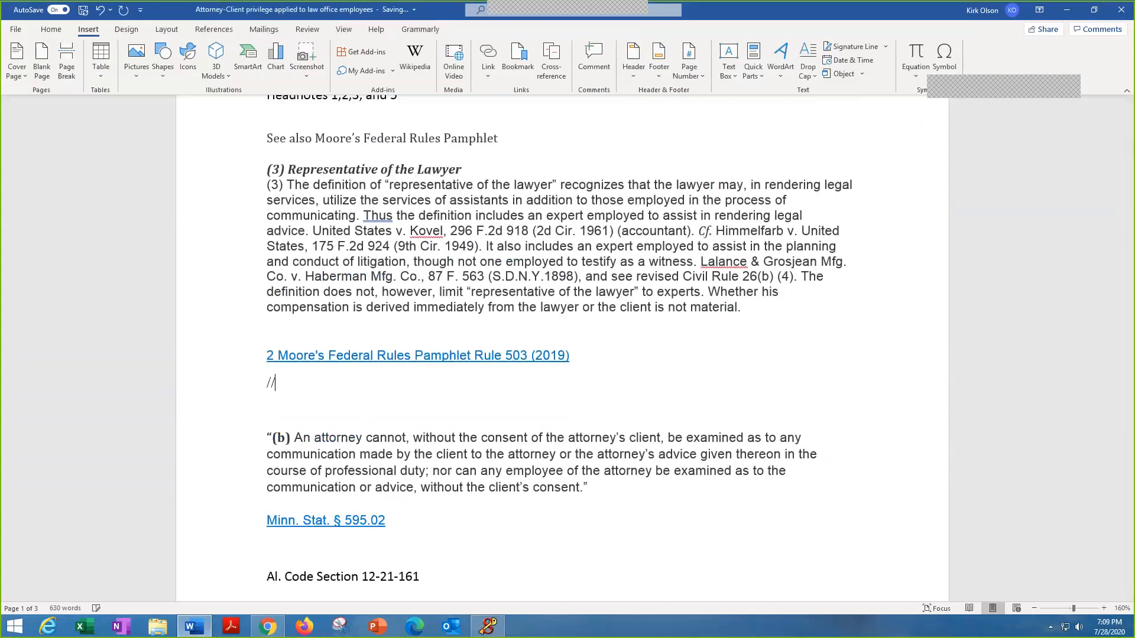
pyautogui.write('bainboo')
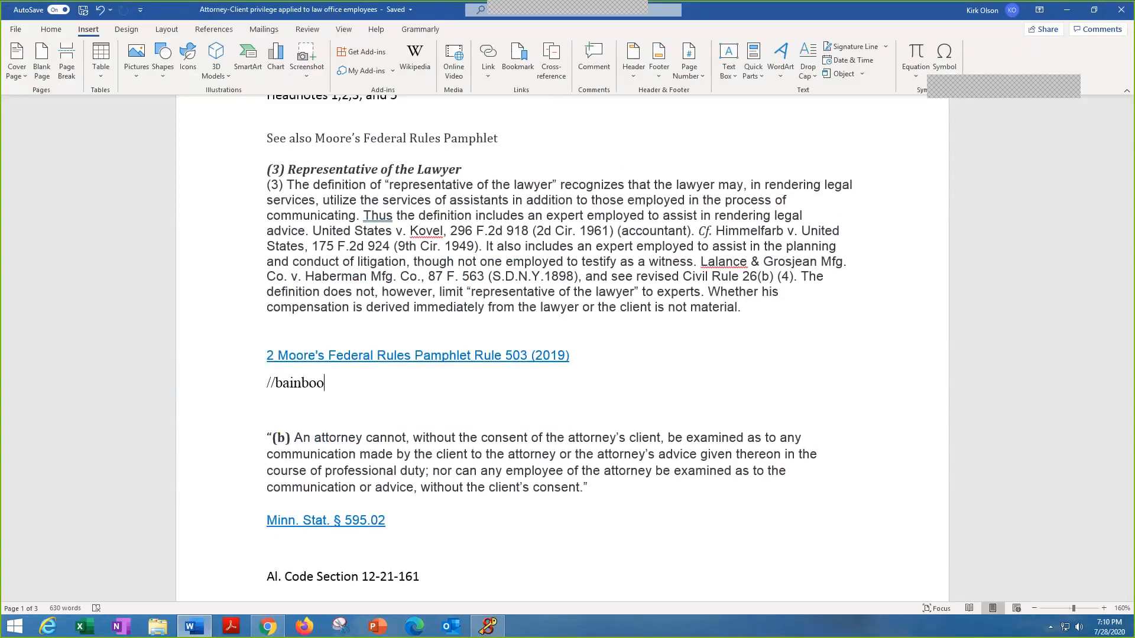
pyautogui.press('BackSpace')
pyautogui.press('BackSpace')
pyautogui.press('BackSpace')
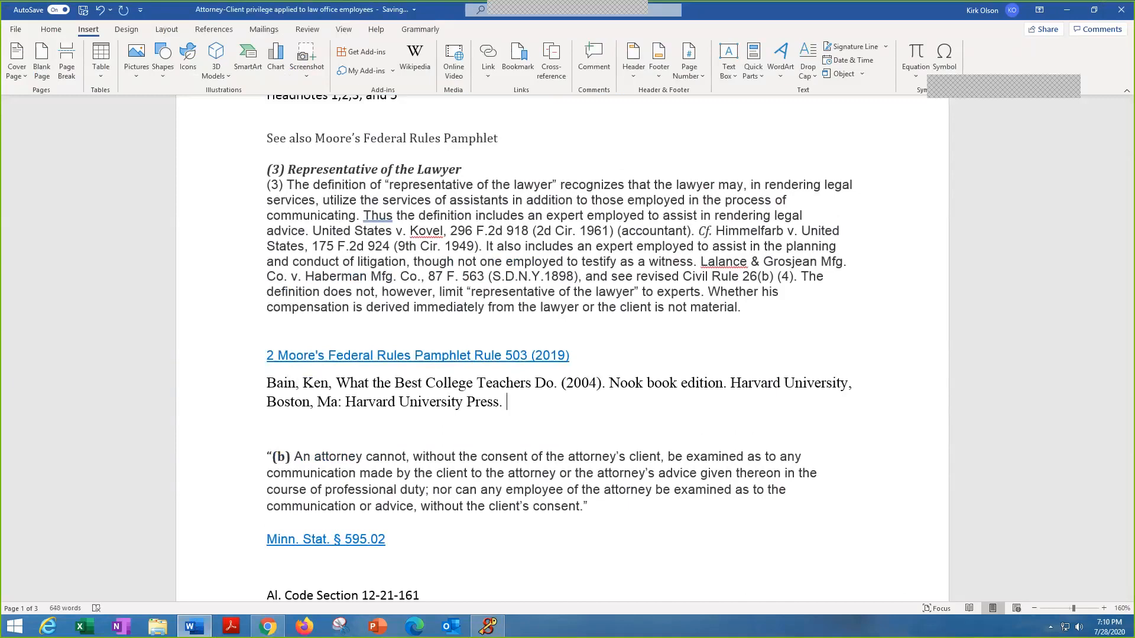
# Return to ShortKeys, close the bainbook entry and look through the list of unassigned shortkeys.
pyautogui.click(289, 429)
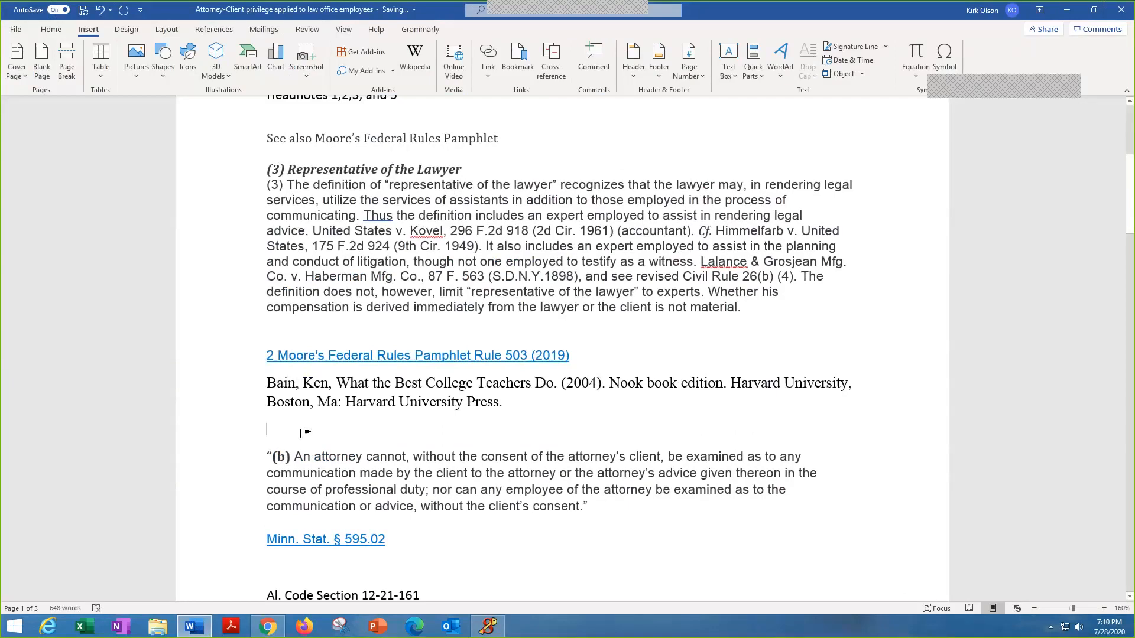
pyautogui.hotkey('alt', 'Tab')
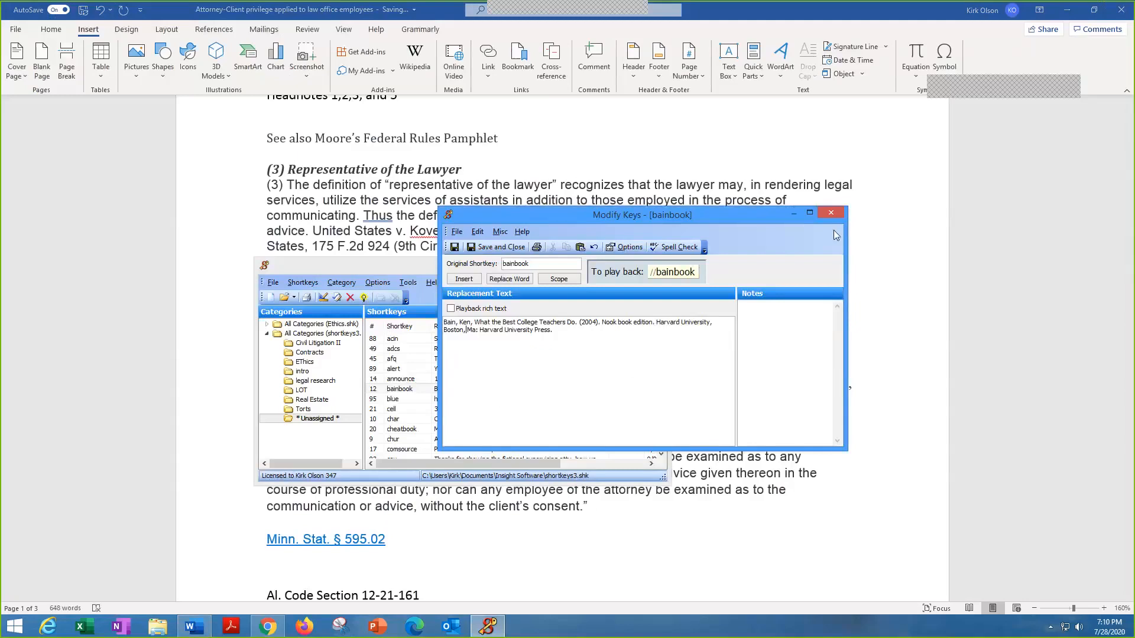
pyautogui.click(829, 214)
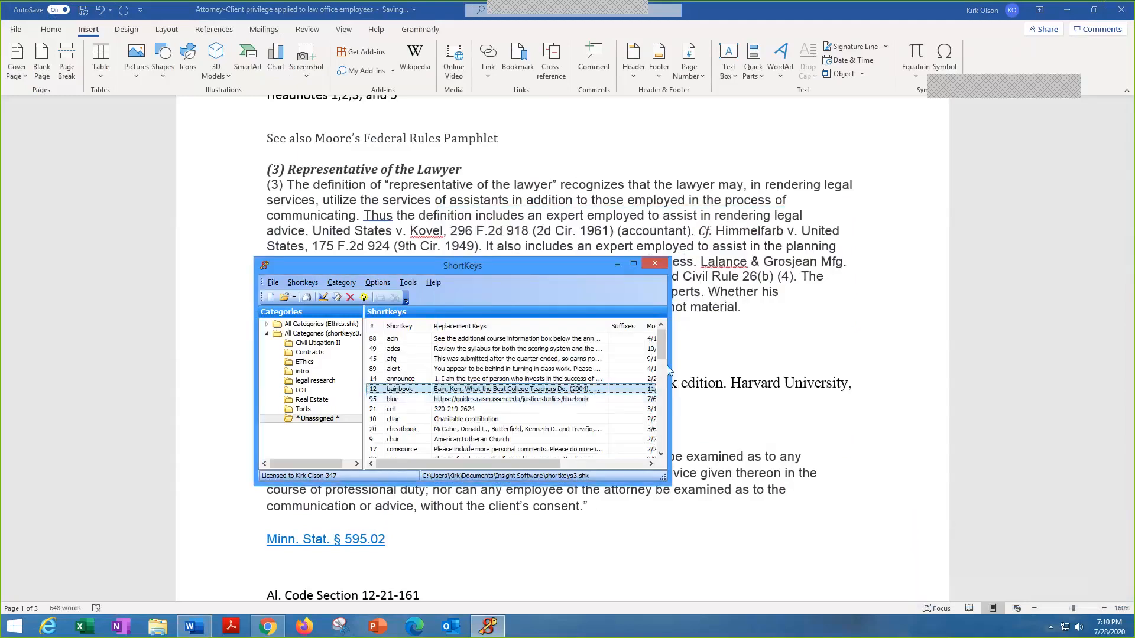
pyautogui.scroll(-2, 660, 368)
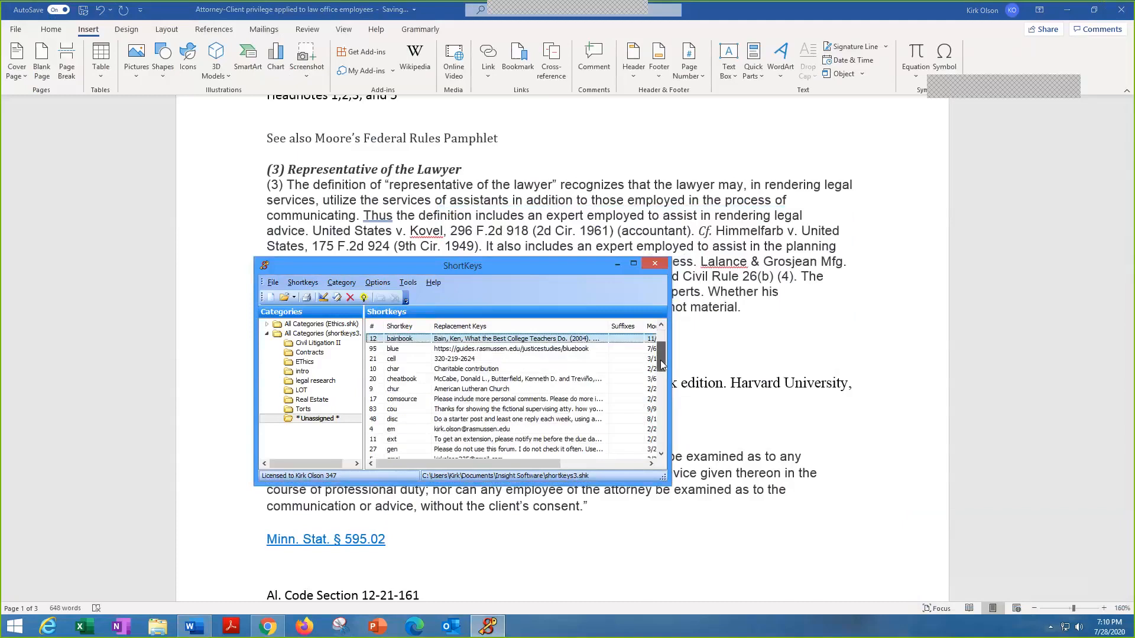
pyautogui.moveTo(661, 361); pyautogui.dragTo(661, 362)
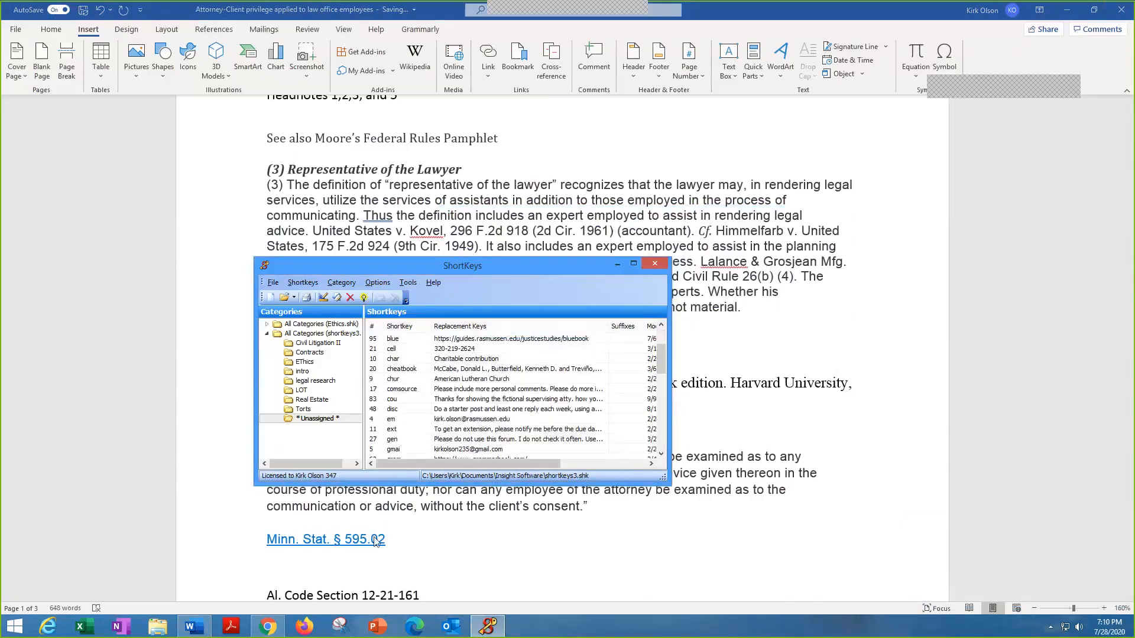
# Switch to Word, expand the //comsource shortkey on the line below the Harvard University Press citation, and add two blank lines after it.
pyautogui.click(284, 565)
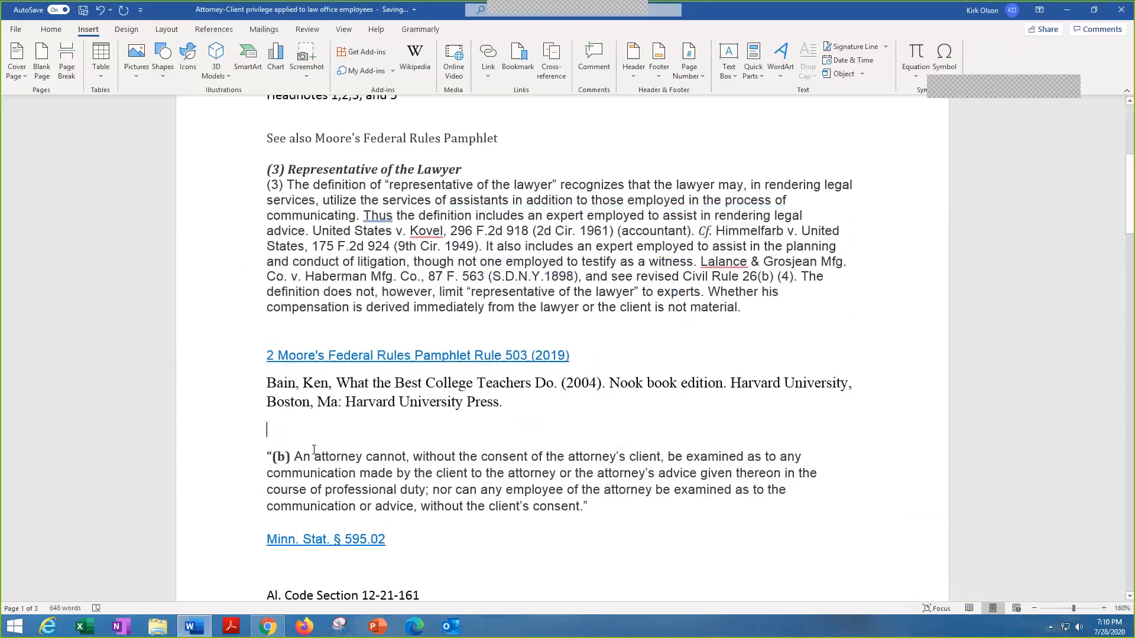
pyautogui.write('//co')
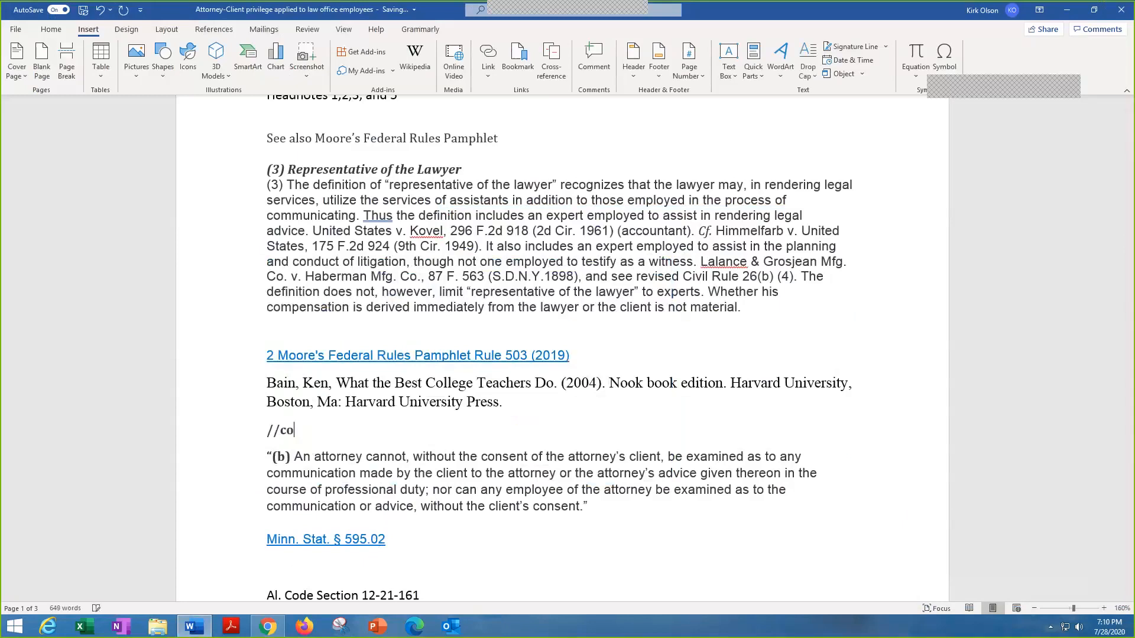
pyautogui.write('msource')
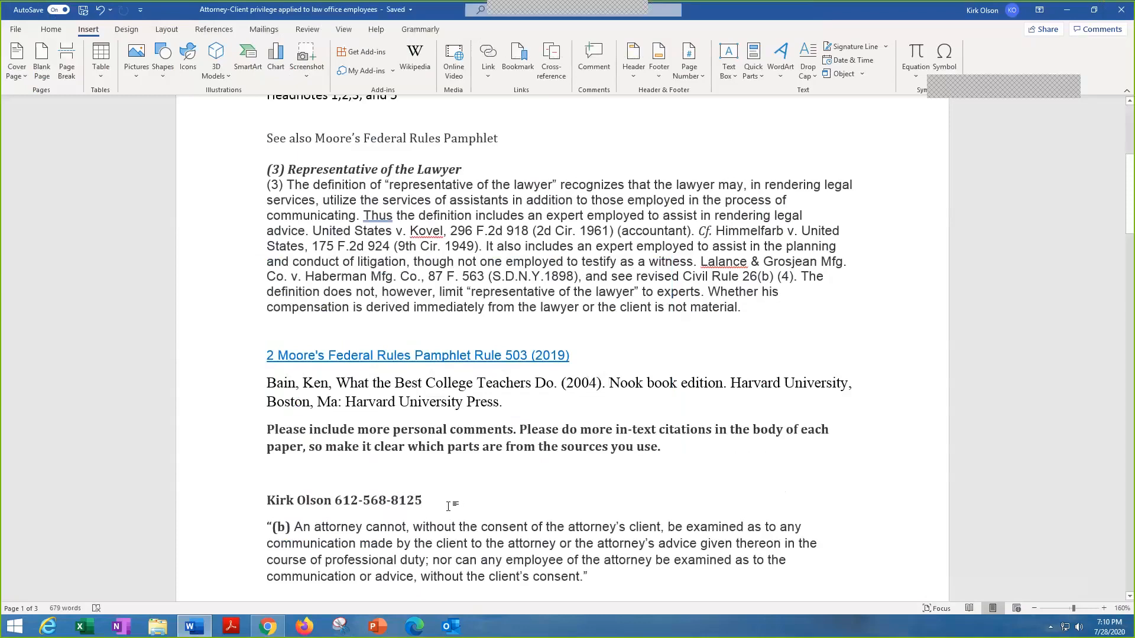
pyautogui.press('Return')
pyautogui.press('Return')
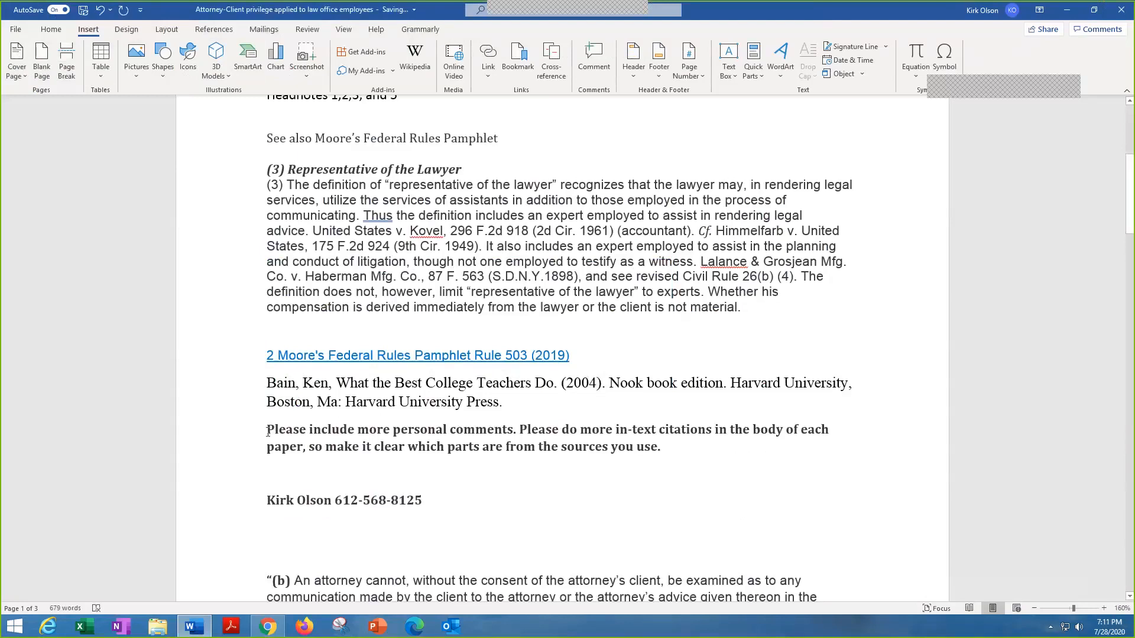
pyautogui.moveTo(268, 432); pyautogui.dragTo(399, 521)
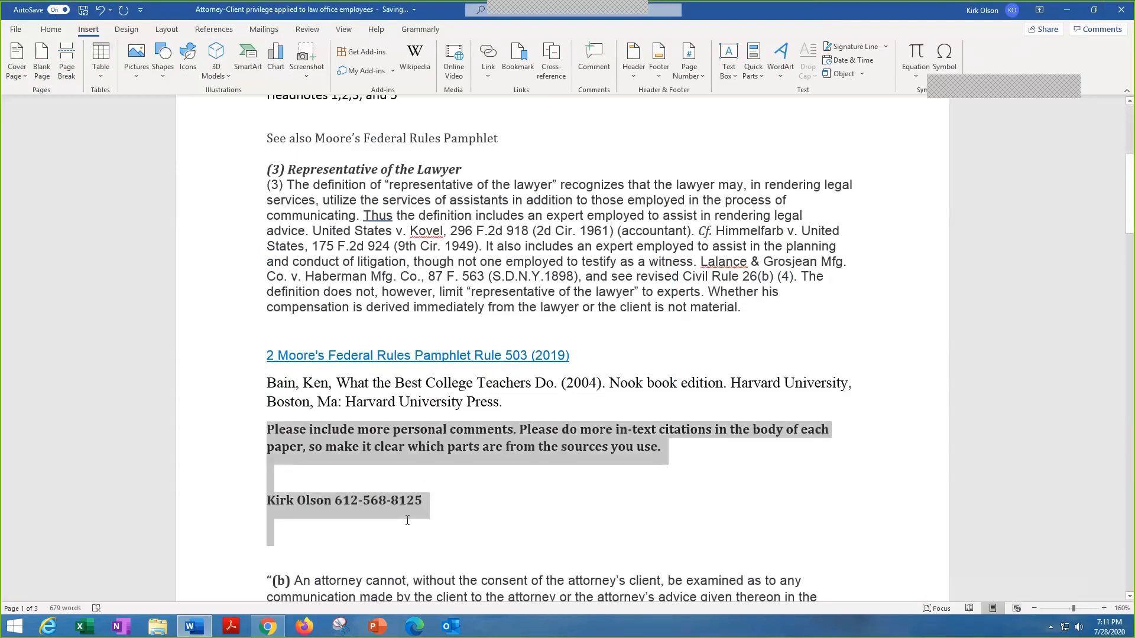
pyautogui.click(376, 515)
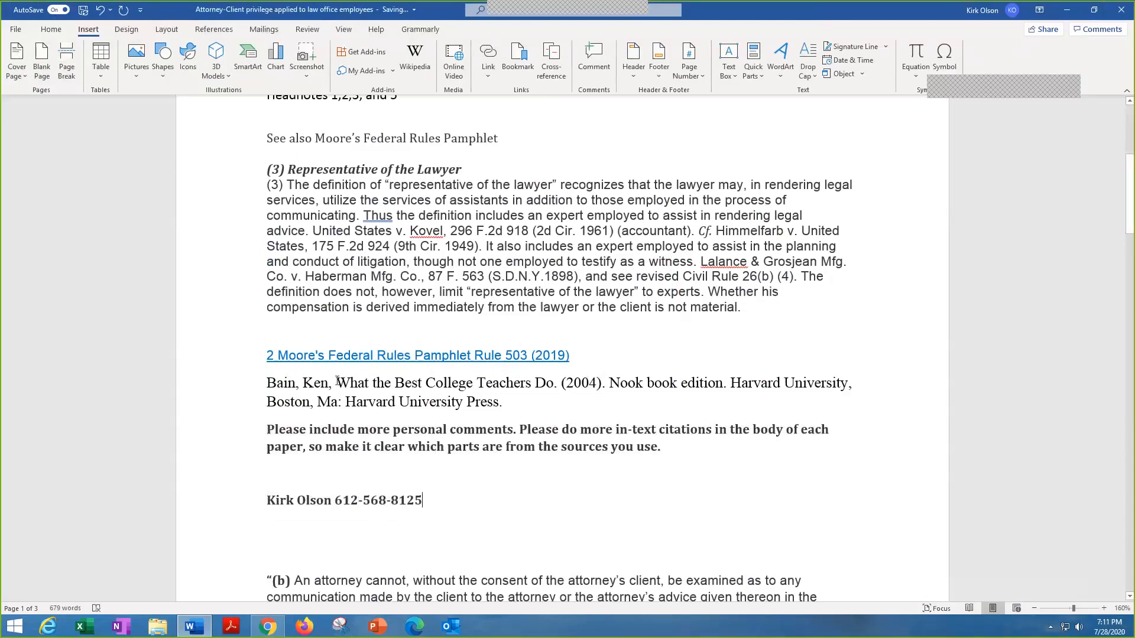
# Italicize the book title "What the Best College Teachers Do" in the Harvard University Press citation.
pyautogui.moveTo(345, 383); pyautogui.dragTo(554, 392)
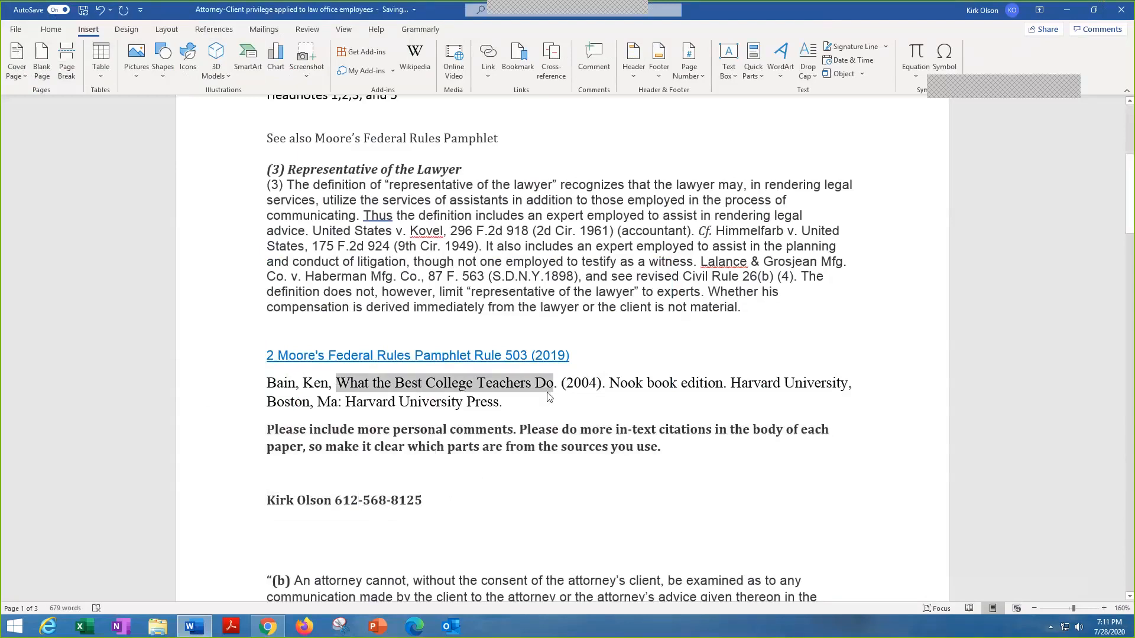
pyautogui.click(52, 30)
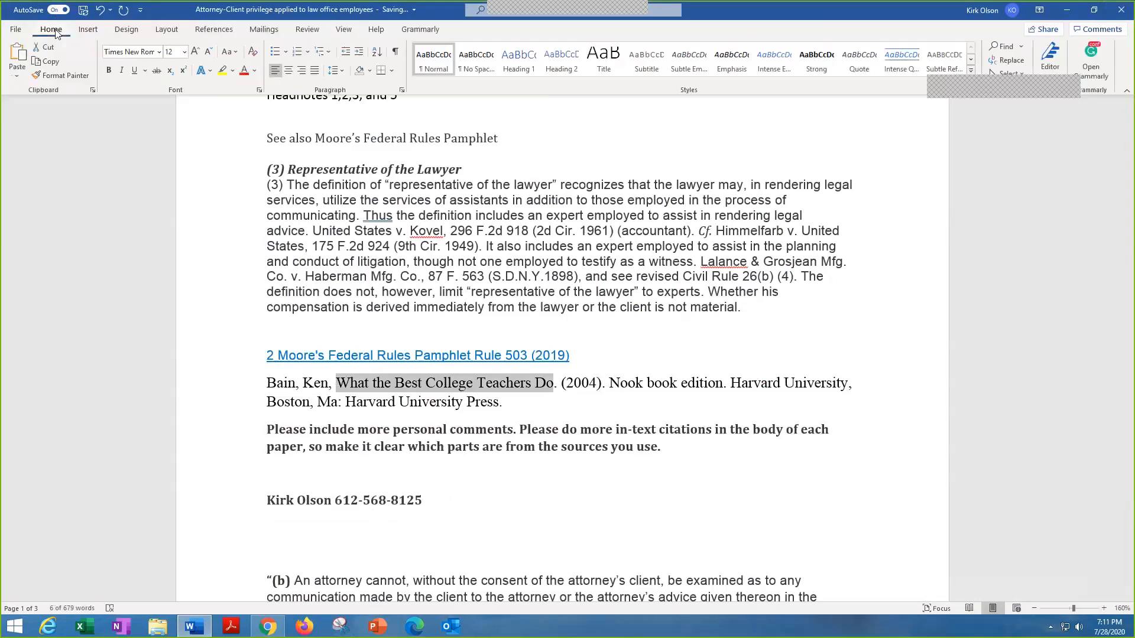
pyautogui.click(122, 72)
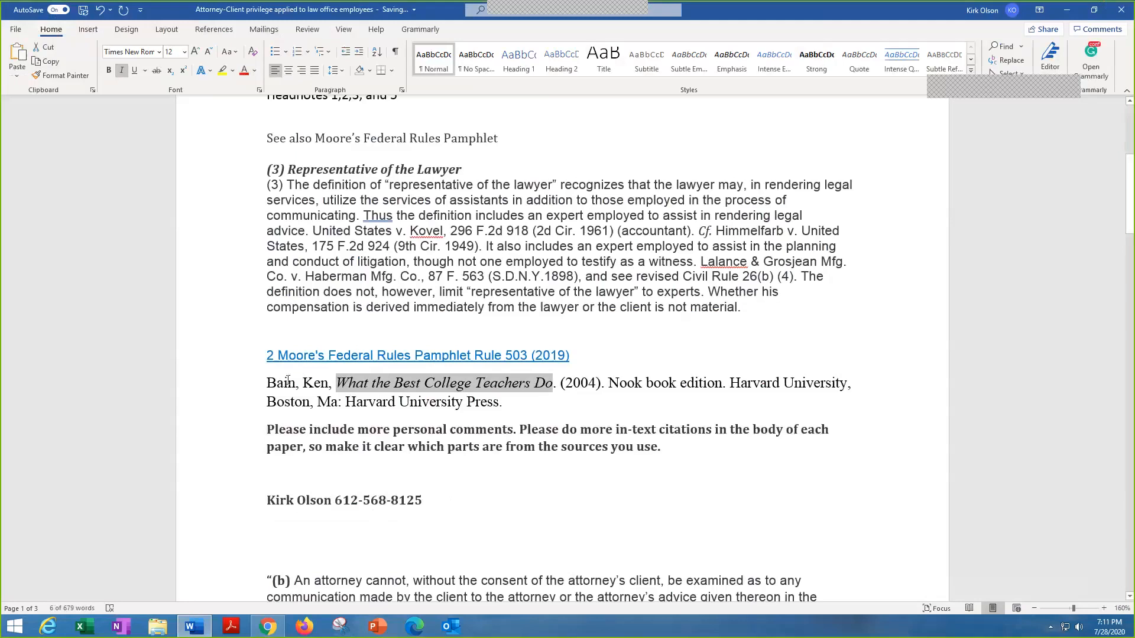
# Save the whole "What the Best College Teachers Do" citation as a Quick Part in the General category under the suggested name.
pyautogui.moveTo(262, 383); pyautogui.dragTo(504, 409)
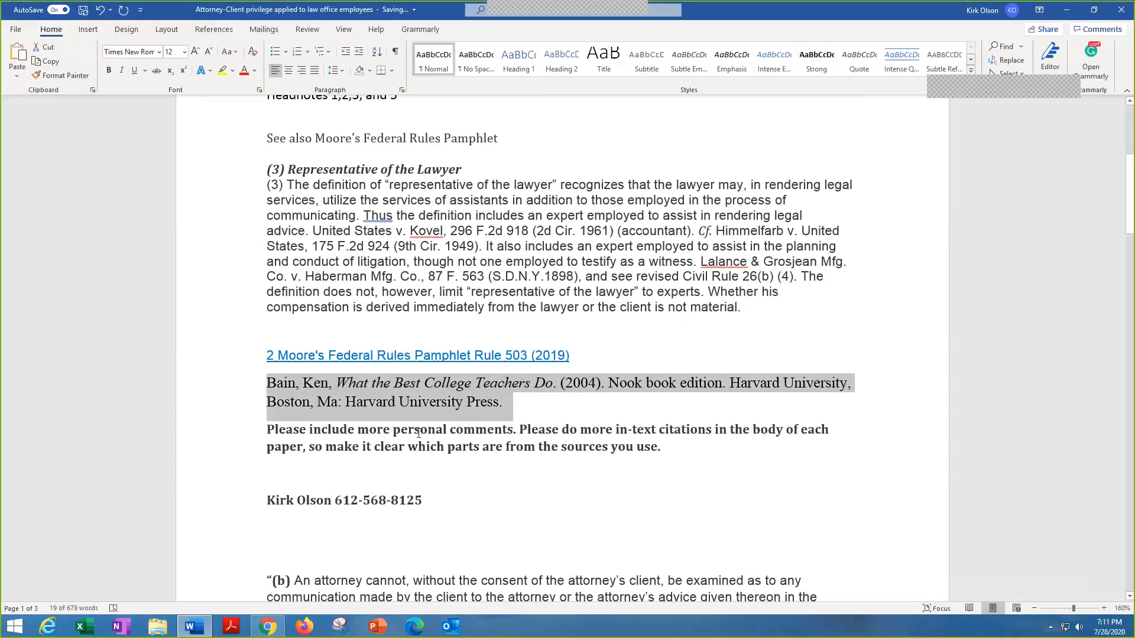
pyautogui.click(92, 37)
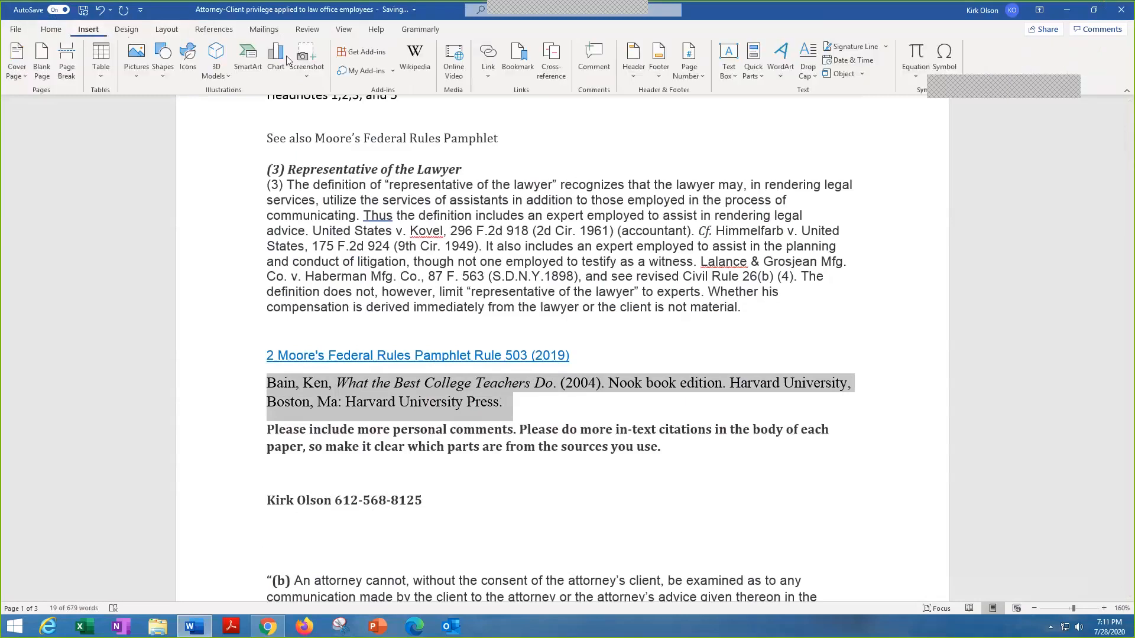
pyautogui.click(761, 81)
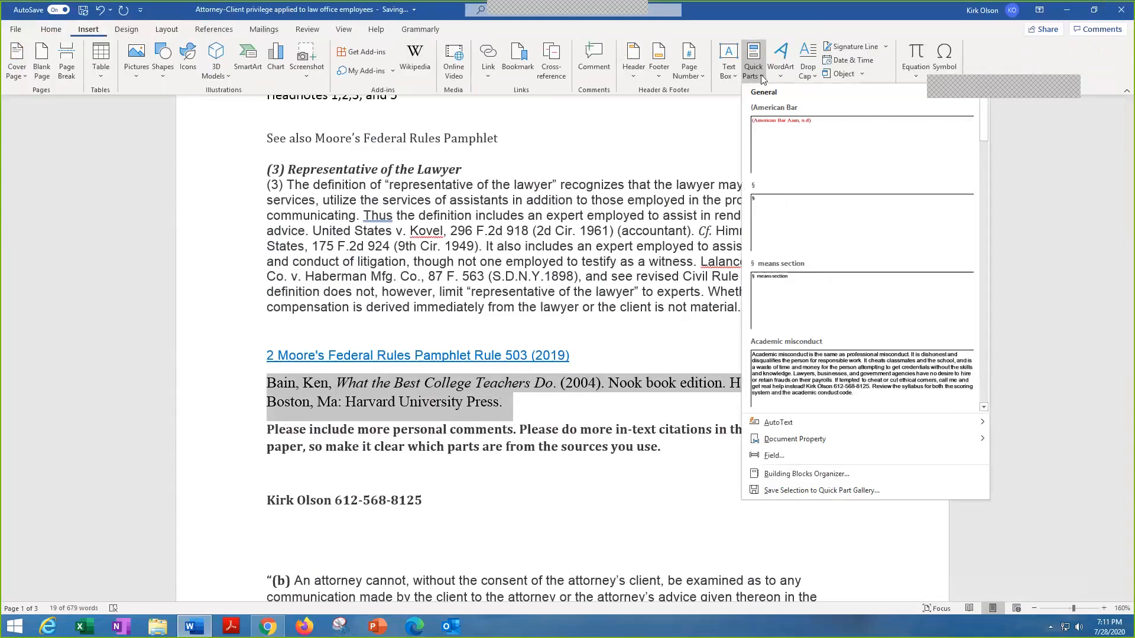
pyautogui.click(818, 490)
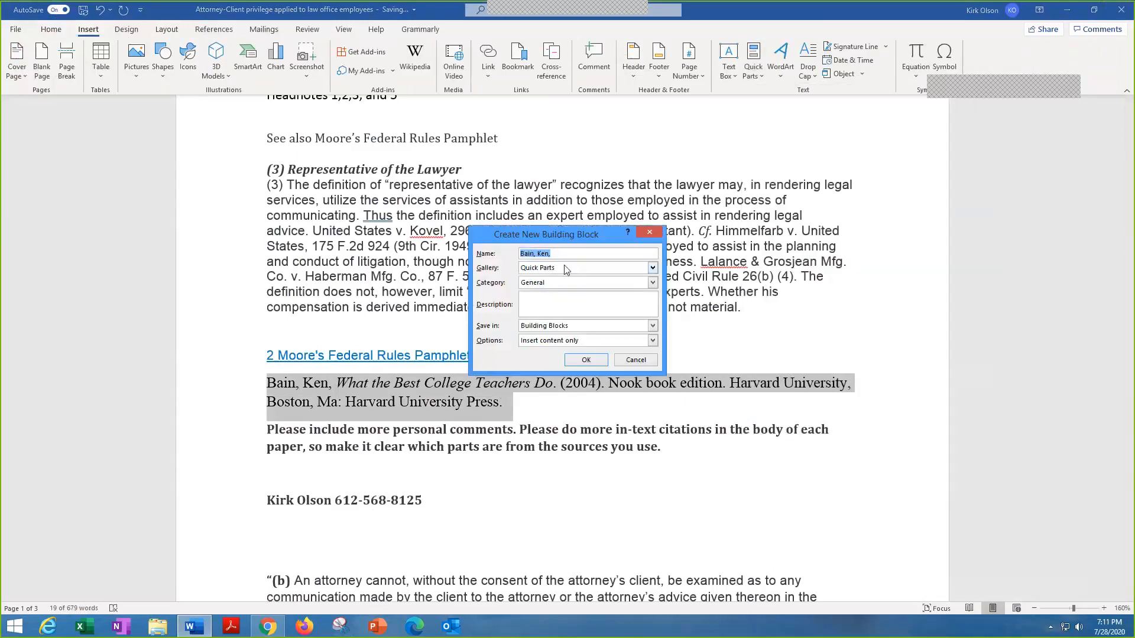
pyautogui.click(586, 360)
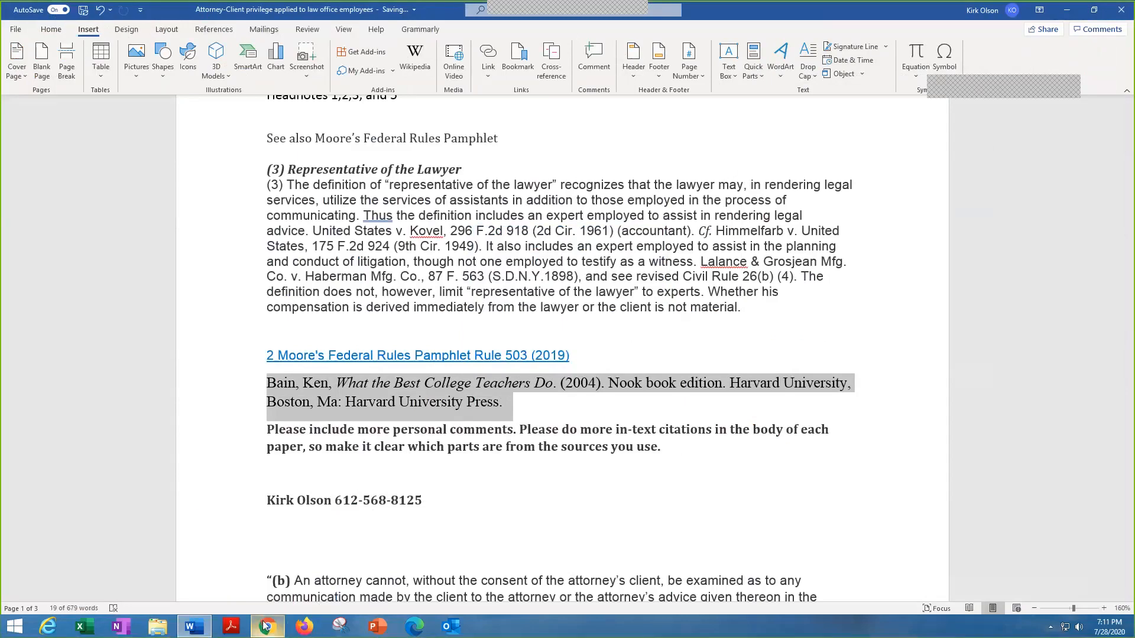
pyautogui.moveTo(265, 626)
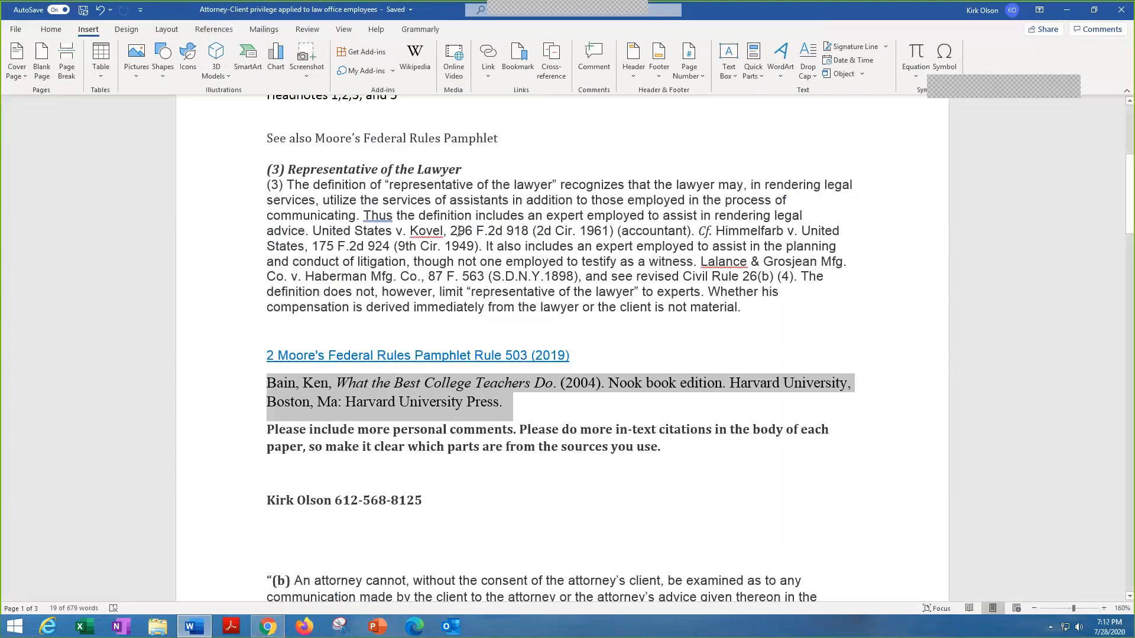
pyautogui.scroll(5, 458, 232)
pyautogui.click(249, 260)
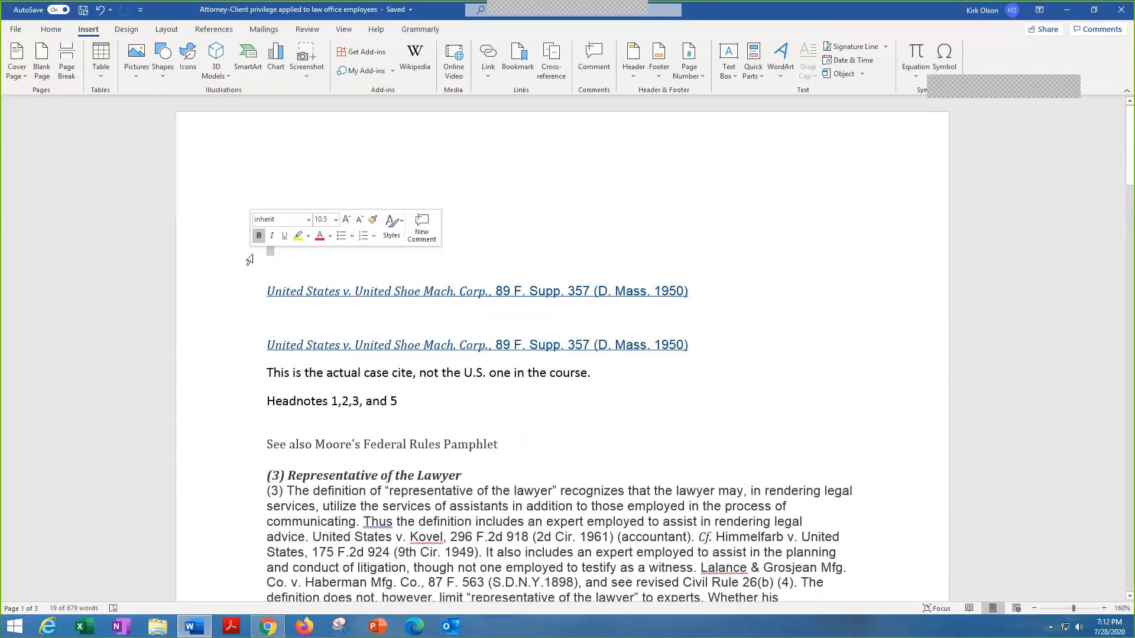
pyautogui.click(288, 263)
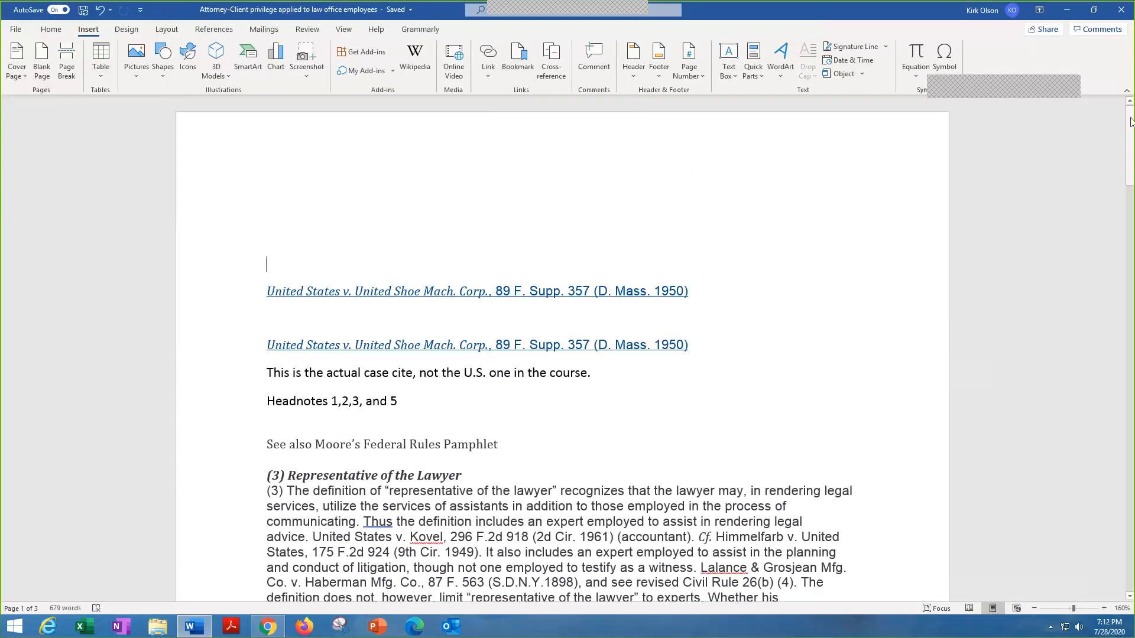
# Add a bookmark named "Psych" to the term "Psychotherapeutic techniques" in item (2) near the end of the document.
pyautogui.moveTo(1130, 121); pyautogui.dragTo(1131, 511)
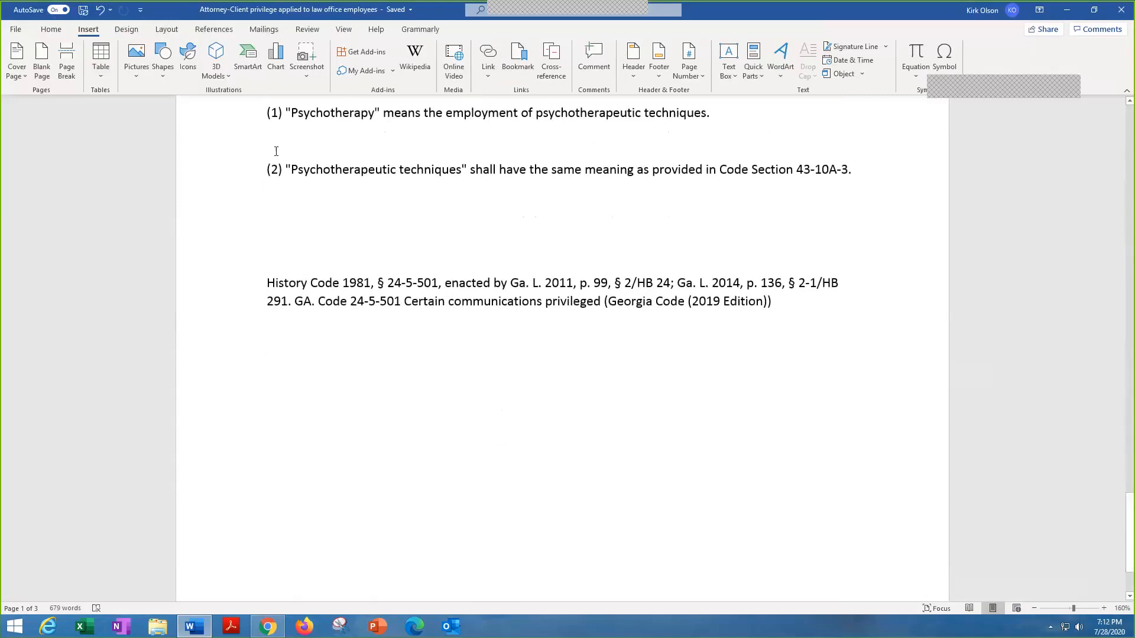
pyautogui.click(276, 169)
pyautogui.scroll(2, 279, 150)
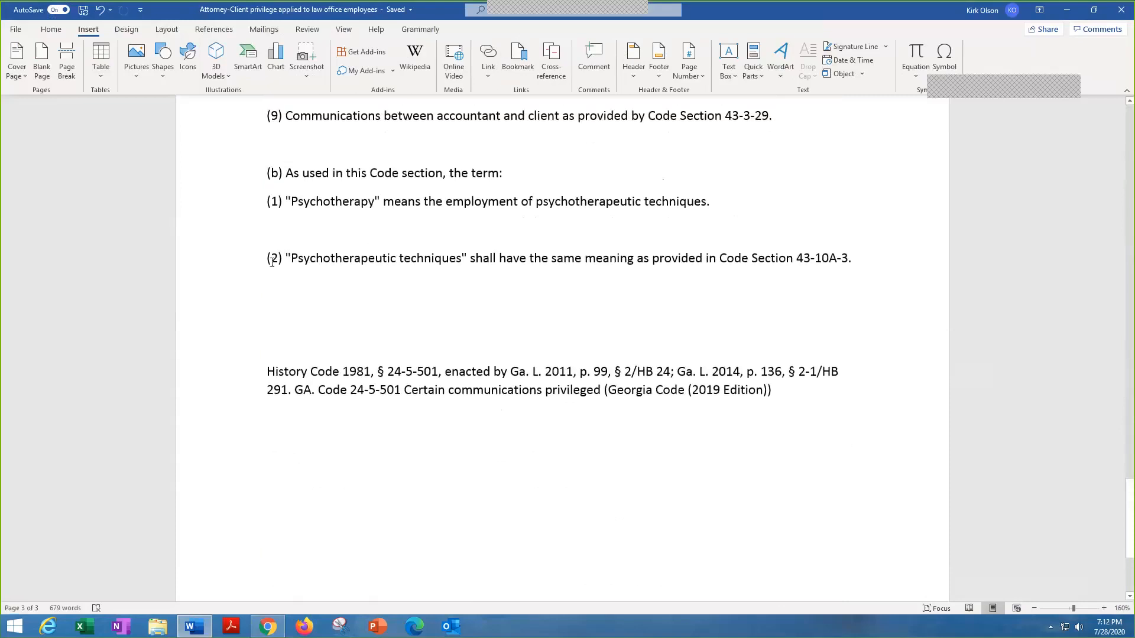
pyautogui.moveTo(272, 262); pyautogui.dragTo(462, 279)
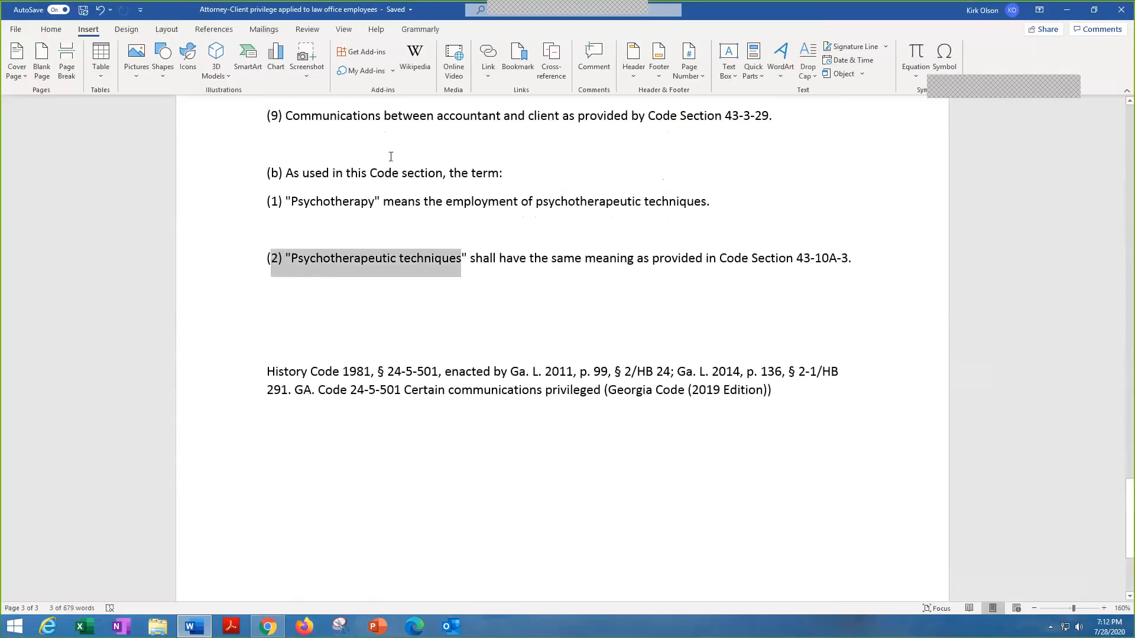
pyautogui.click(517, 56)
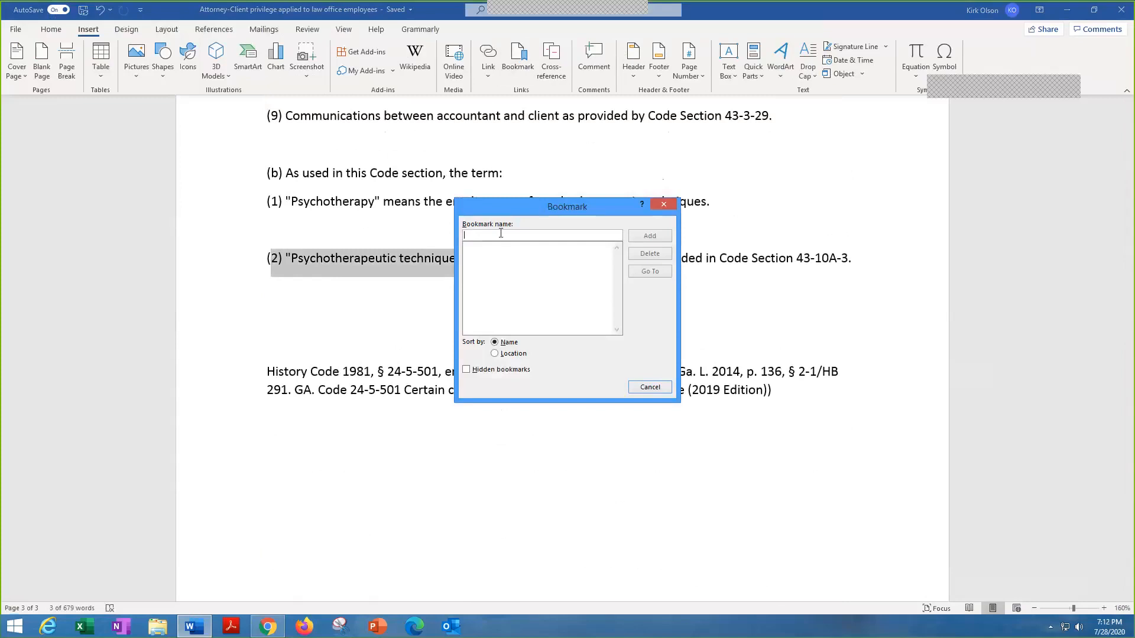
pyautogui.write('Psych')
pyautogui.click(654, 238)
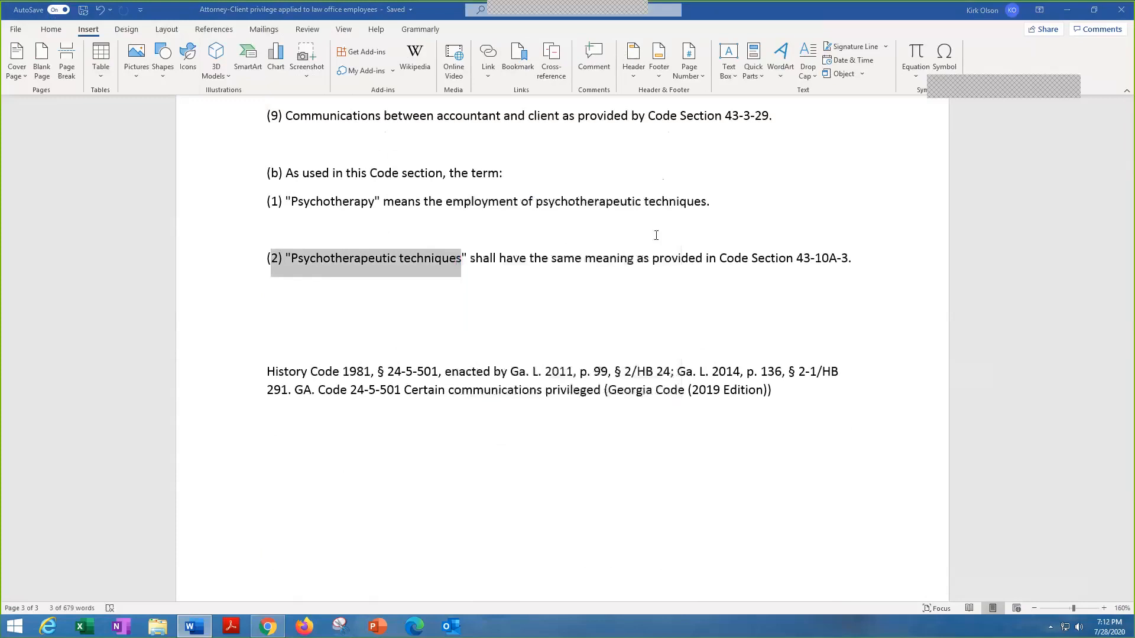
# Insert a hyperlink to the Psych bookmark on the blank line above the first United Shoe Mach. Corp. citation.
pyautogui.scroll(6, 1101, 370)
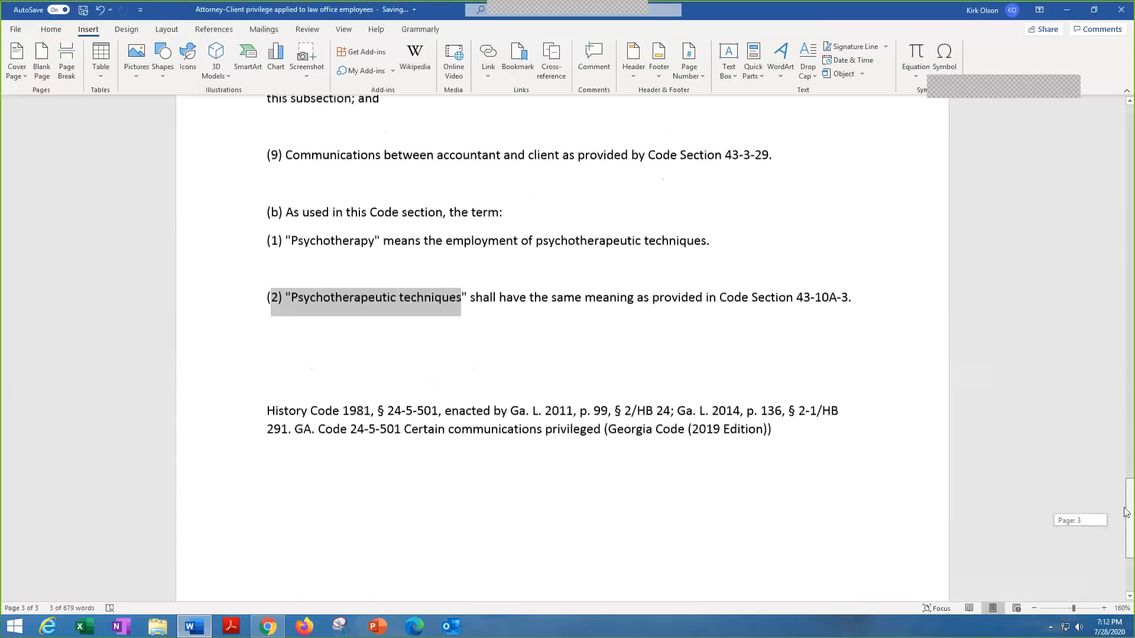
pyautogui.scroll(20, 1085, 180)
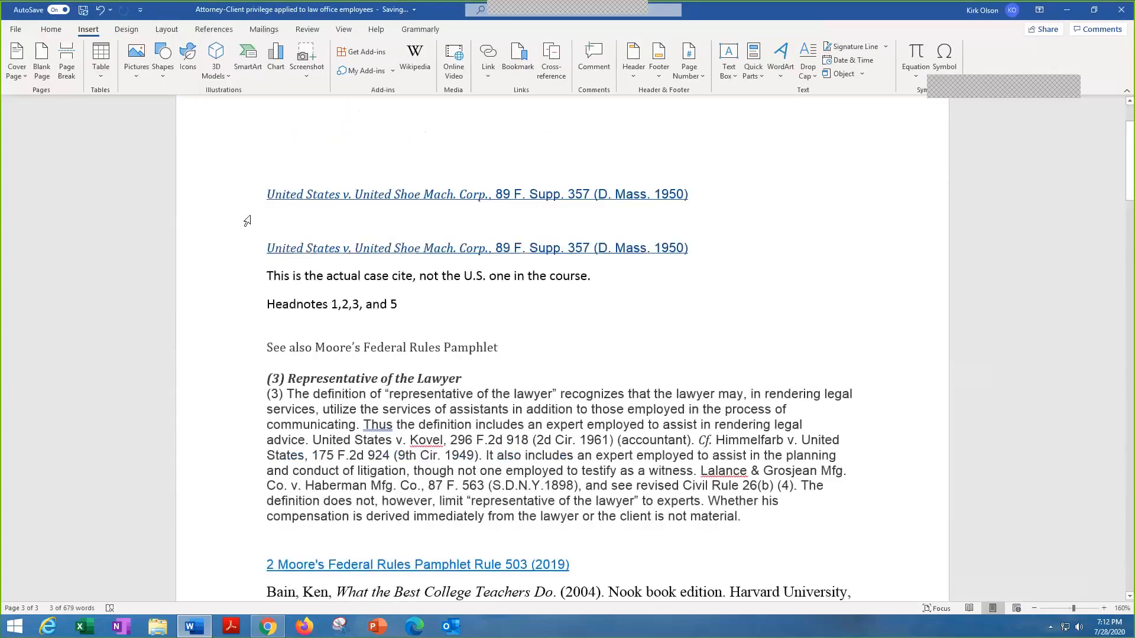
pyautogui.scroll(2, 273, 161)
pyautogui.click(270, 264)
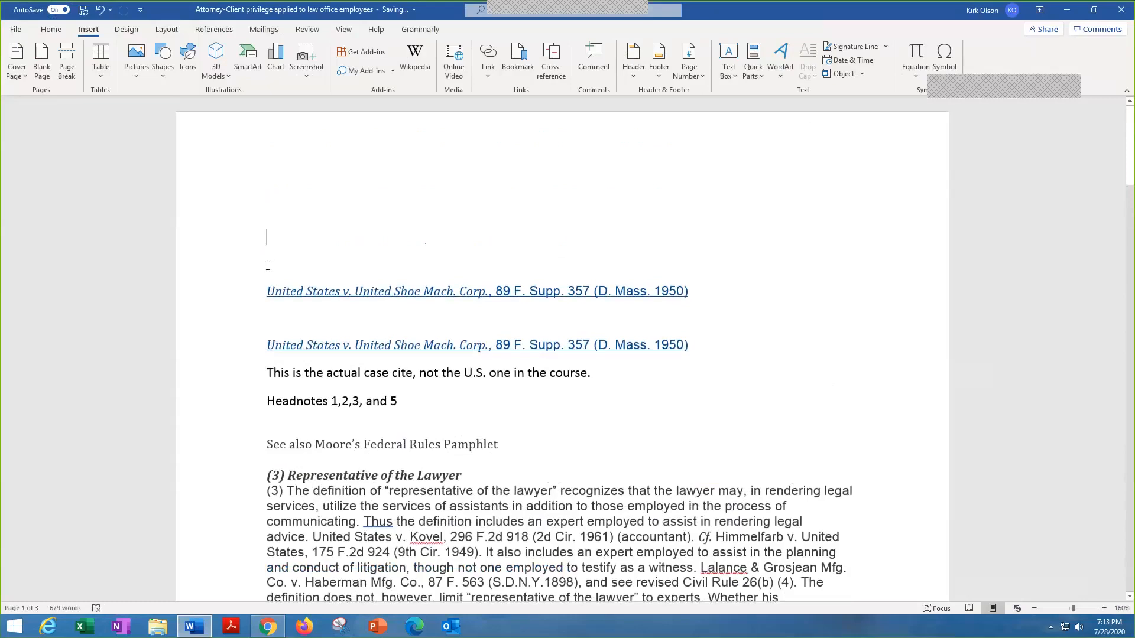
pyautogui.click(491, 68)
pyautogui.click(491, 69)
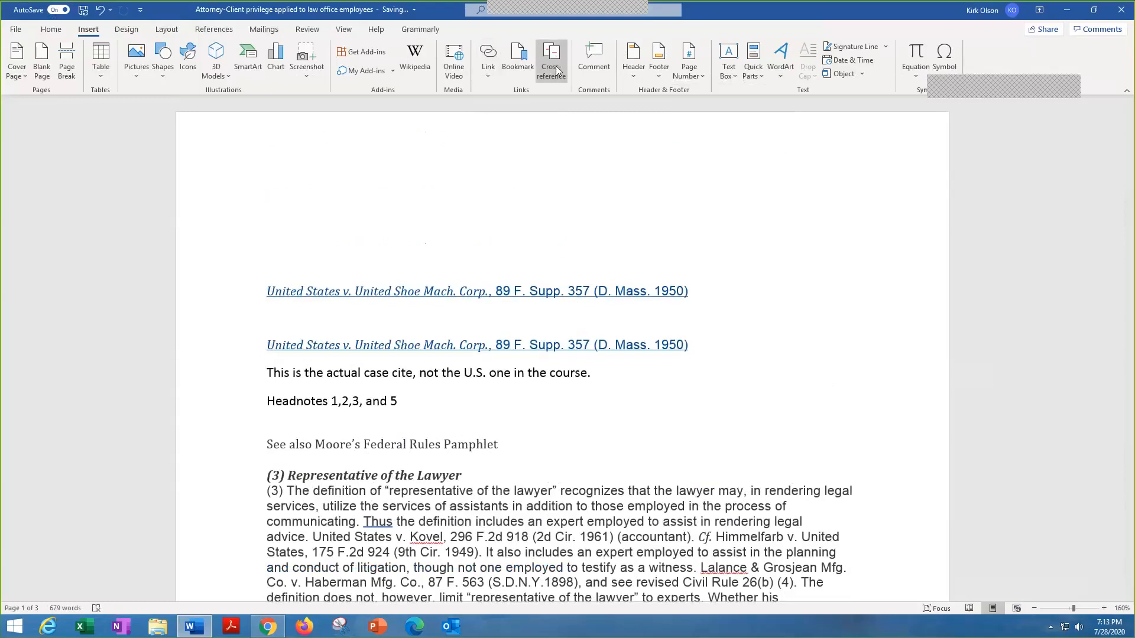
pyautogui.click(490, 78)
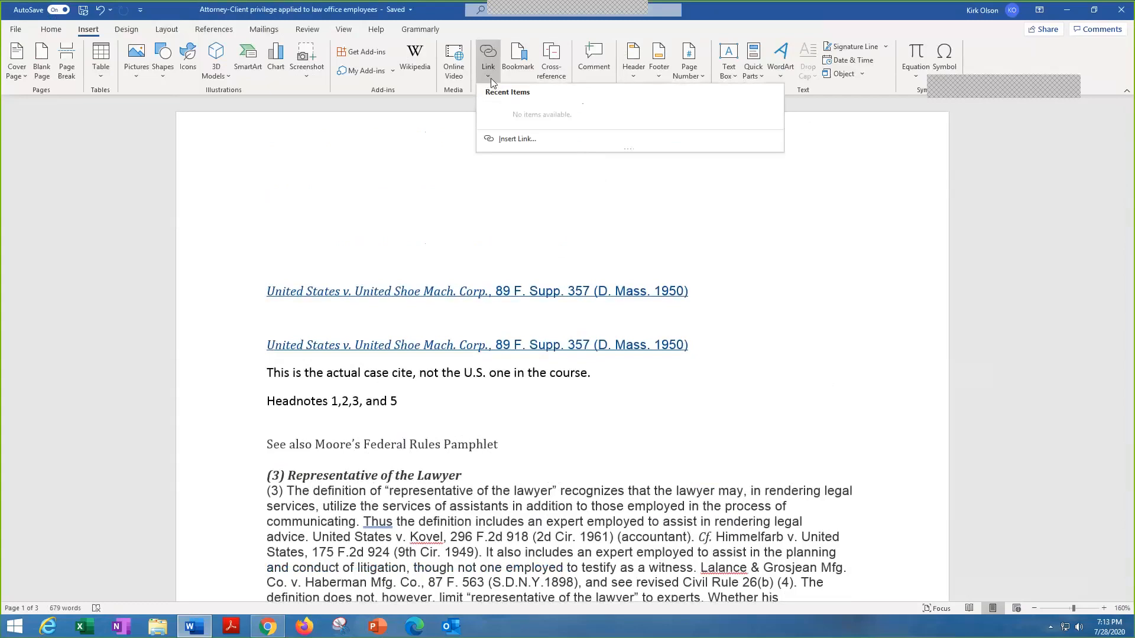
pyautogui.click(507, 139)
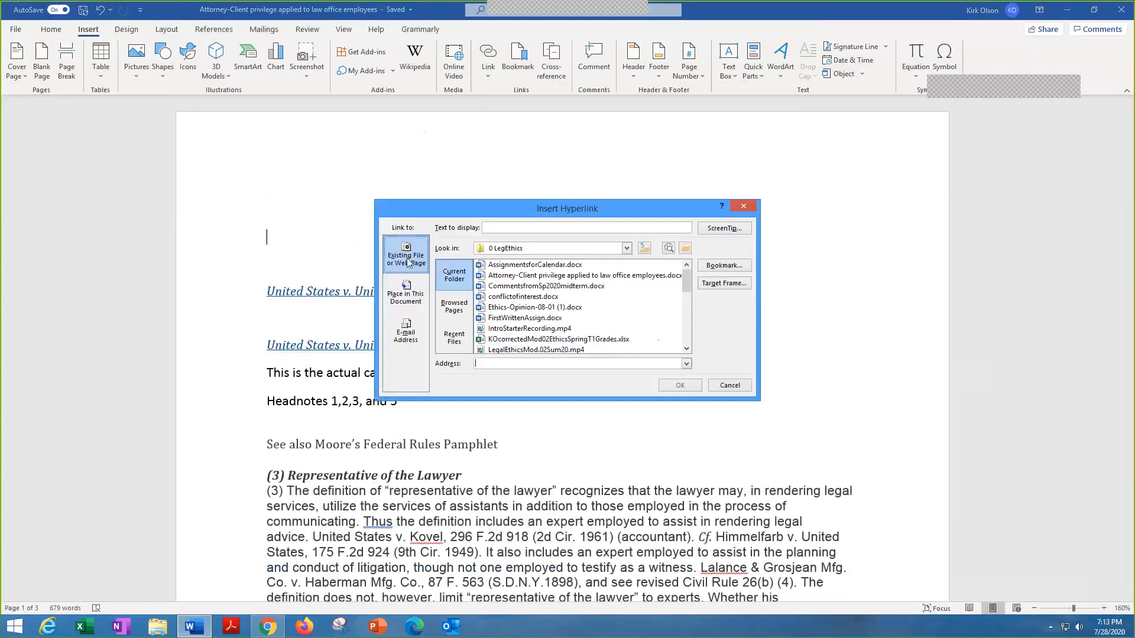
pyautogui.click(406, 298)
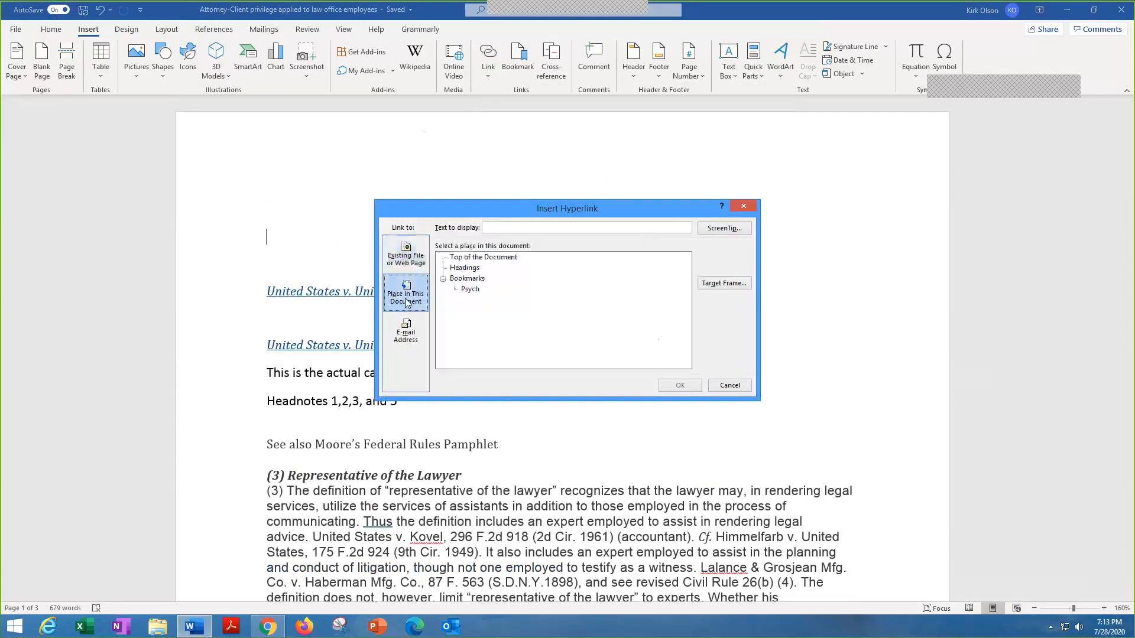
pyautogui.click(470, 289)
pyautogui.click(680, 386)
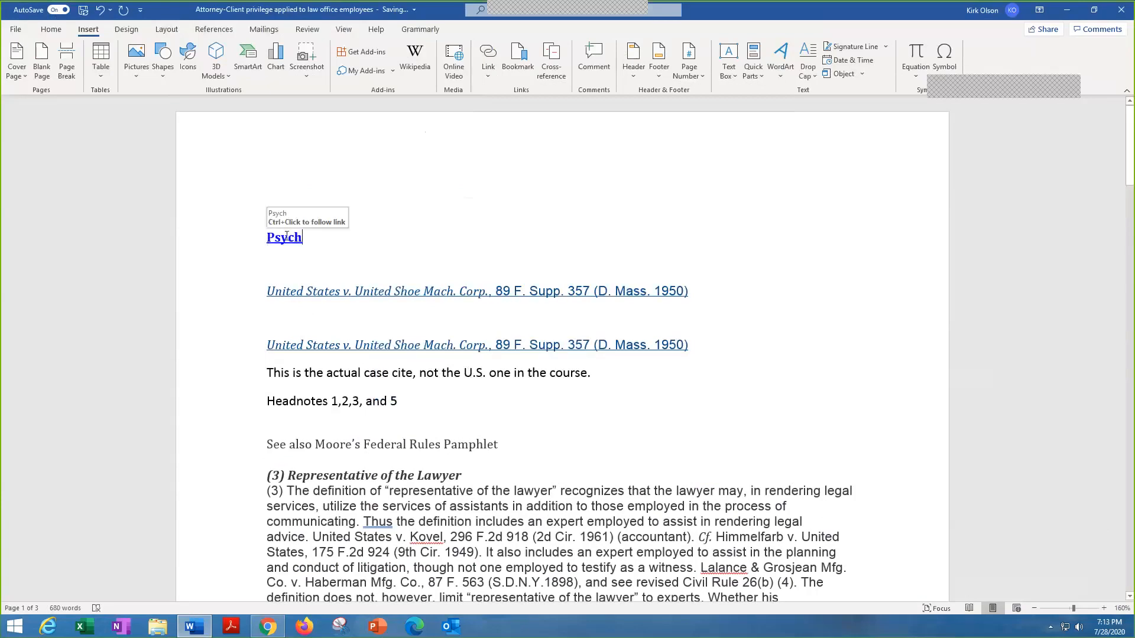
# Follow the Psych link to its bookmark, look over the surrounding Code section text, and return to the first page.
pyautogui.doubleClick(286, 236)
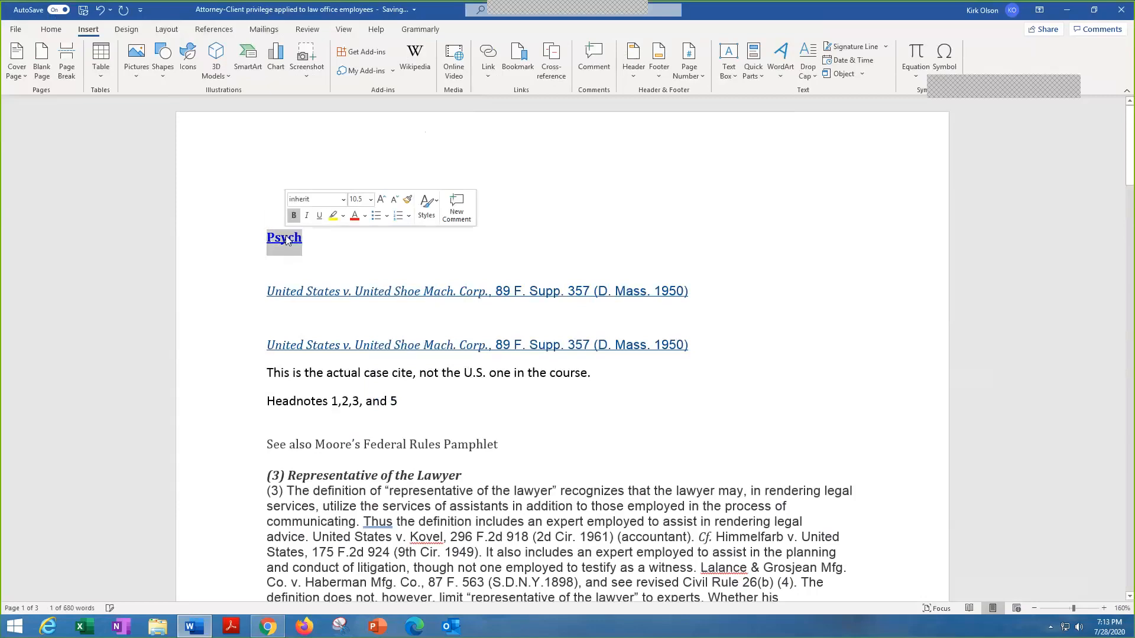
pyautogui.click(372, 236)
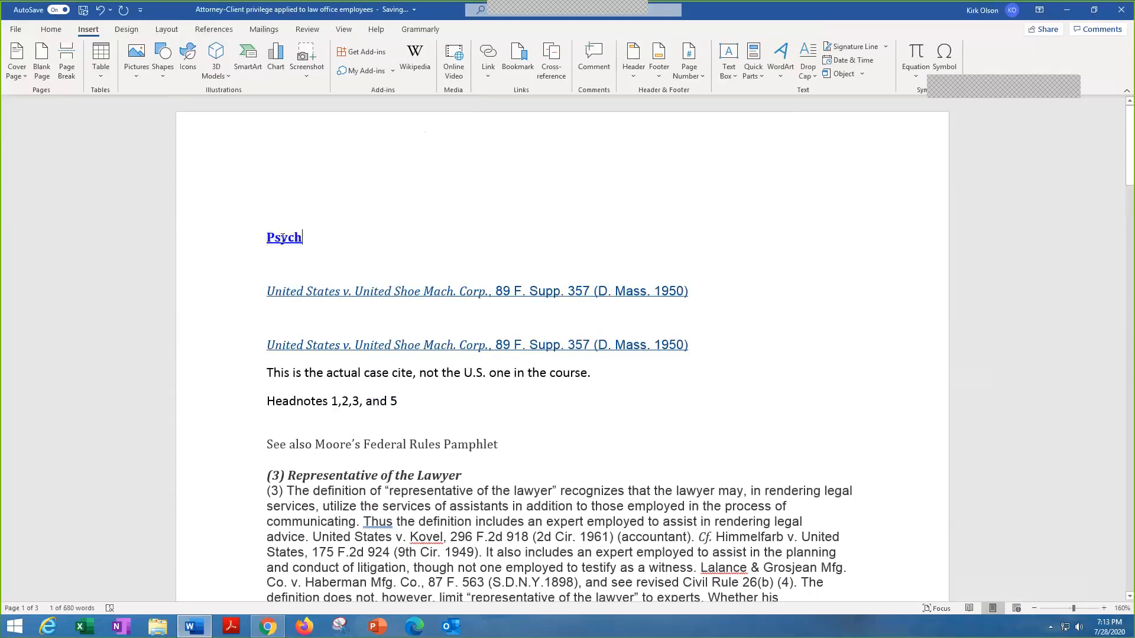
pyautogui.keyDown('ctrl'); pyautogui.click(282, 238); pyautogui.keyUp('ctrl')
pyautogui.scroll(-1, 284, 239)
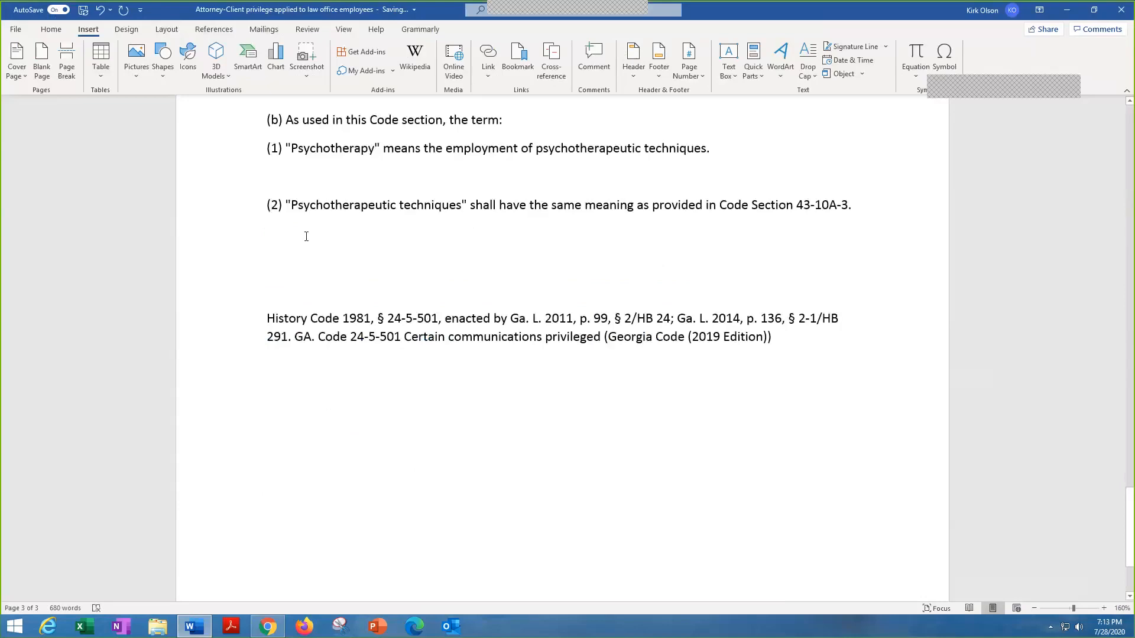
pyautogui.scroll(3, 306, 236)
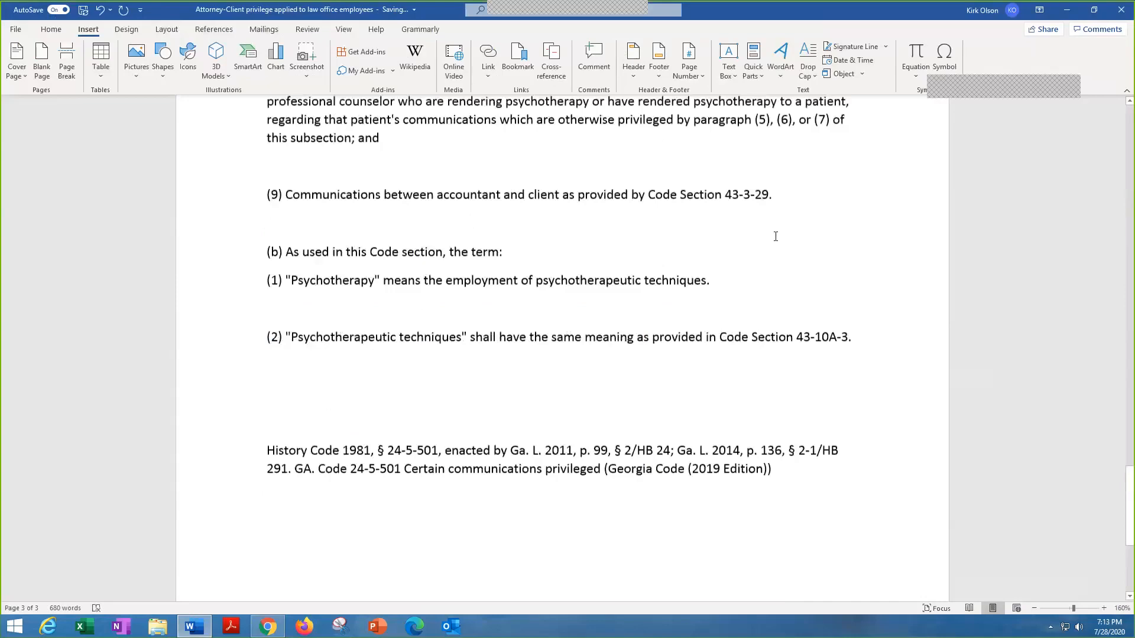
pyautogui.moveTo(1126, 470); pyautogui.dragTo(1054, 116)
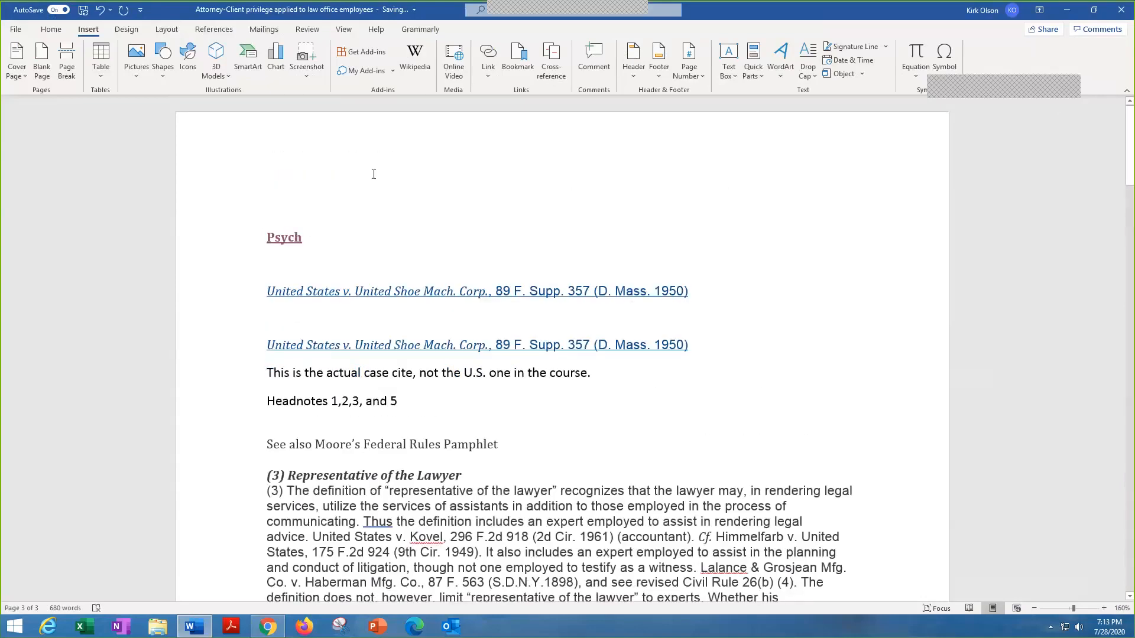
# Add blank lines below the Psych hyperlink and place the cursor directly beneath it.
pyautogui.click(308, 237)
pyautogui.press('Return')
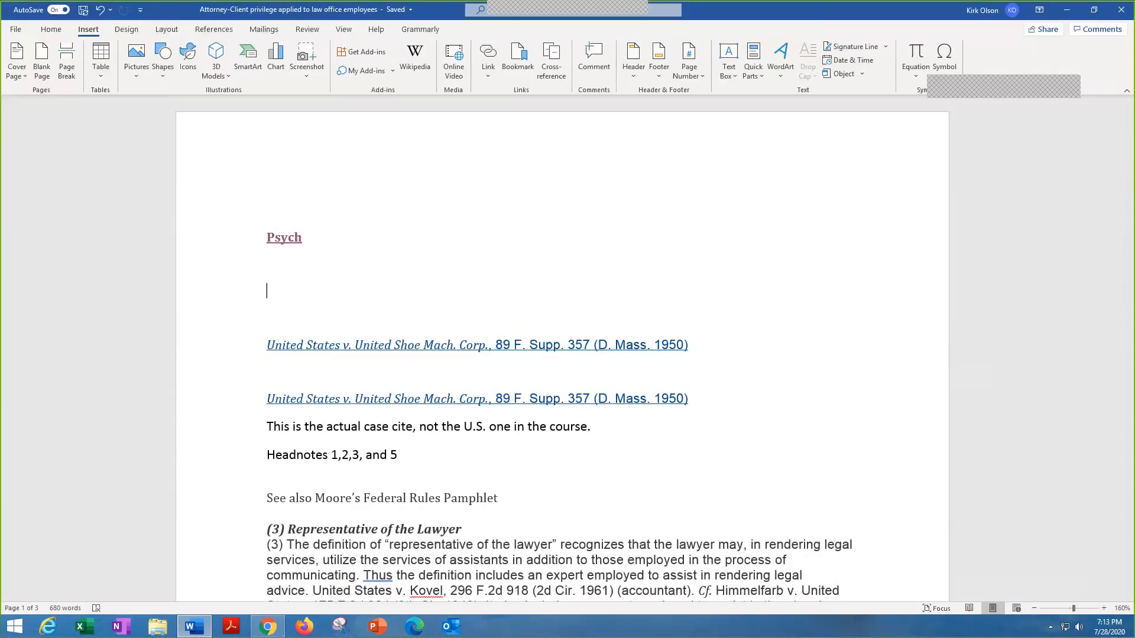
pyautogui.click(272, 268)
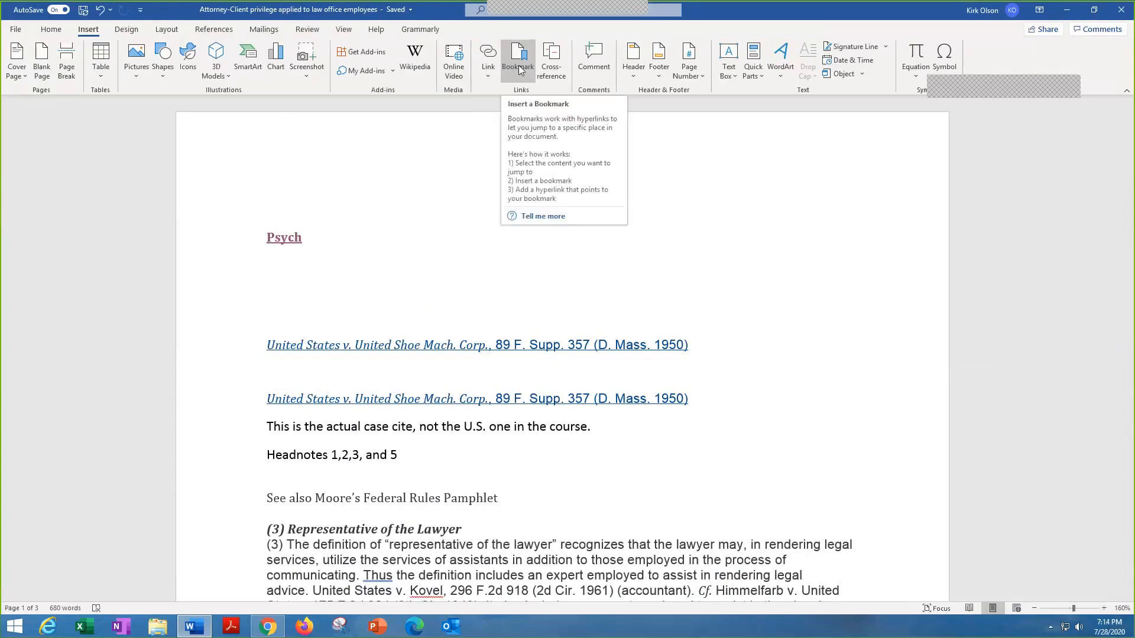
# Examine the Insert Hyperlink options for an existing file or web page and for a place in this document, without inserting a link.
pyautogui.click(493, 74)
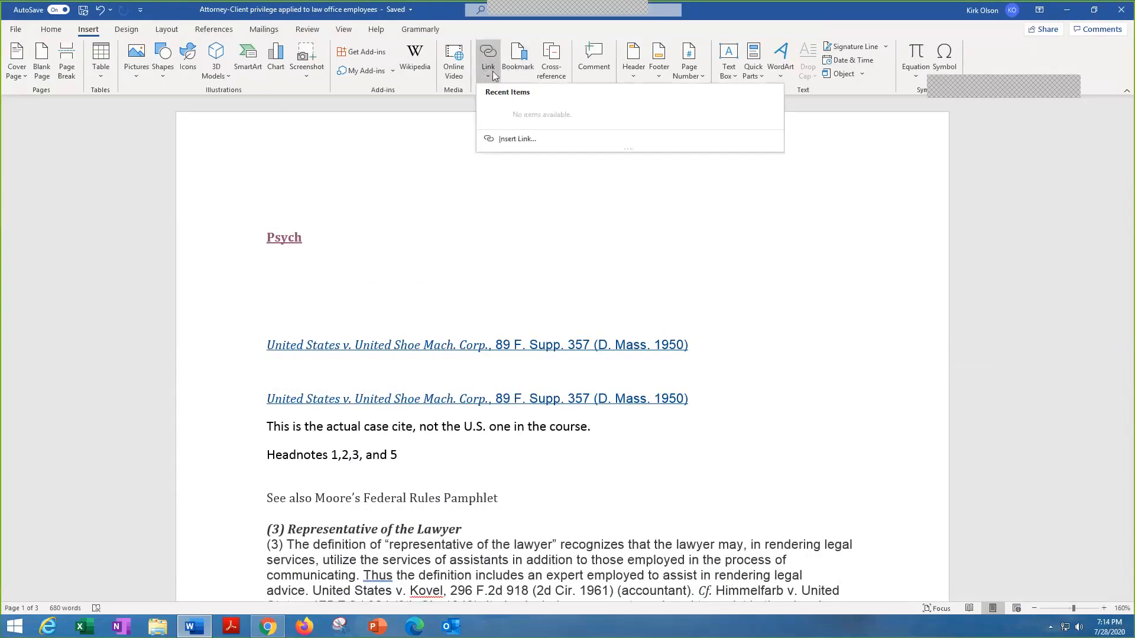
pyautogui.click(511, 139)
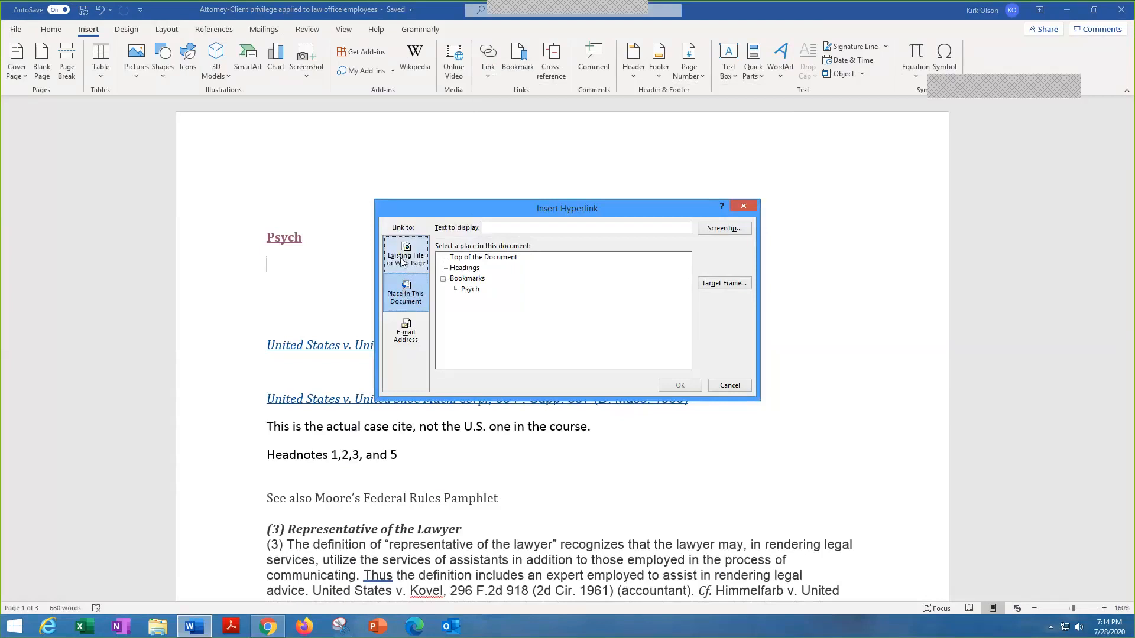
pyautogui.click(401, 262)
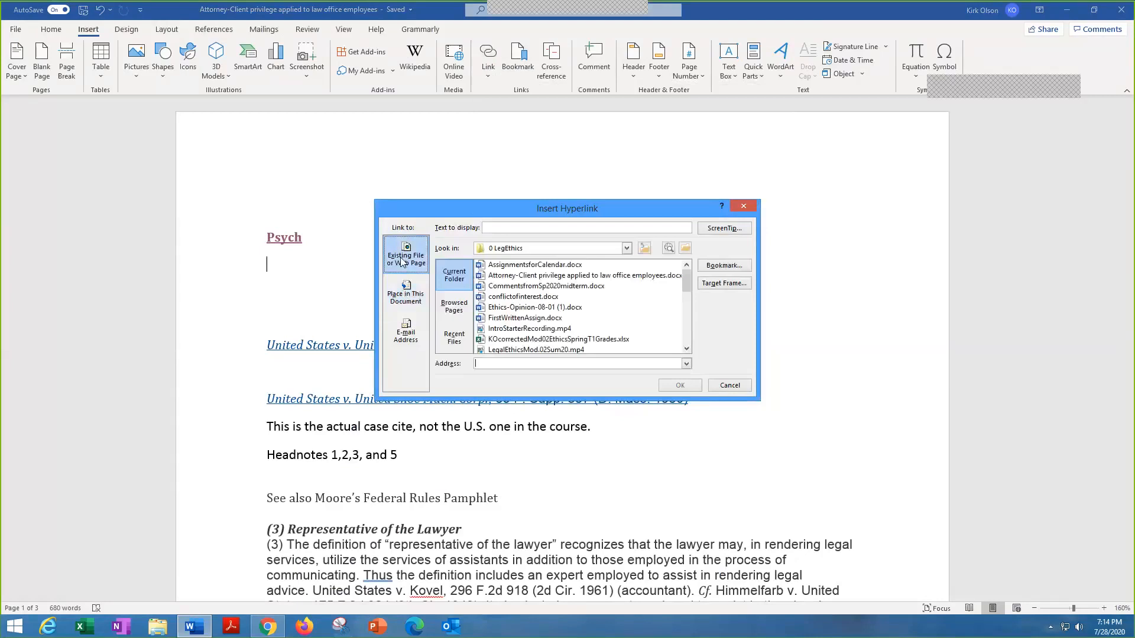
pyautogui.click(405, 297)
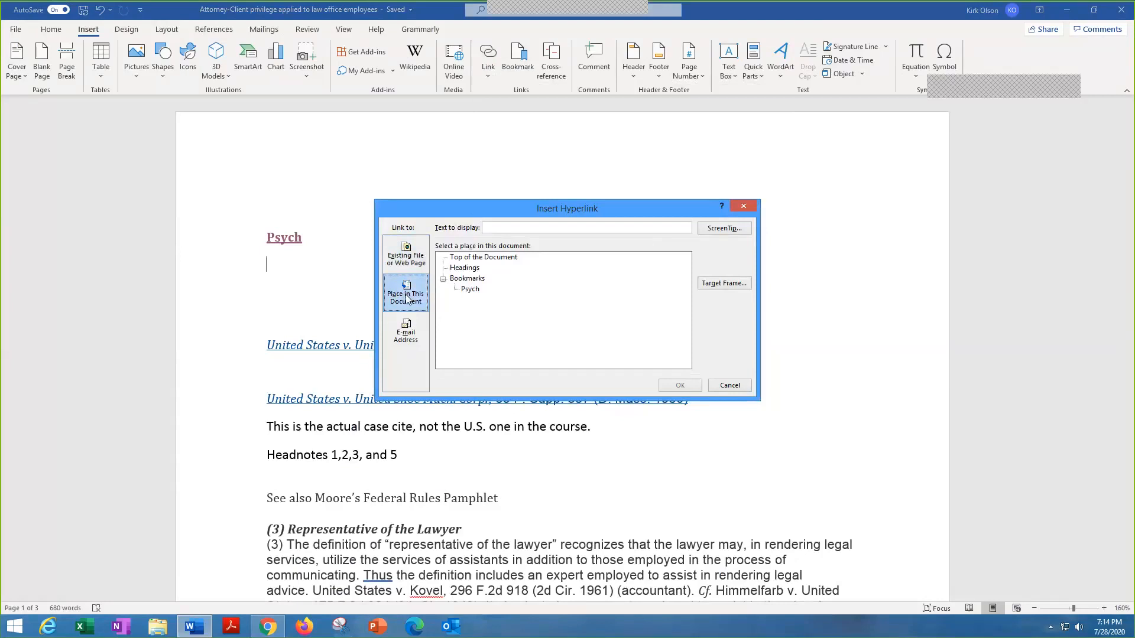
pyautogui.click(731, 386)
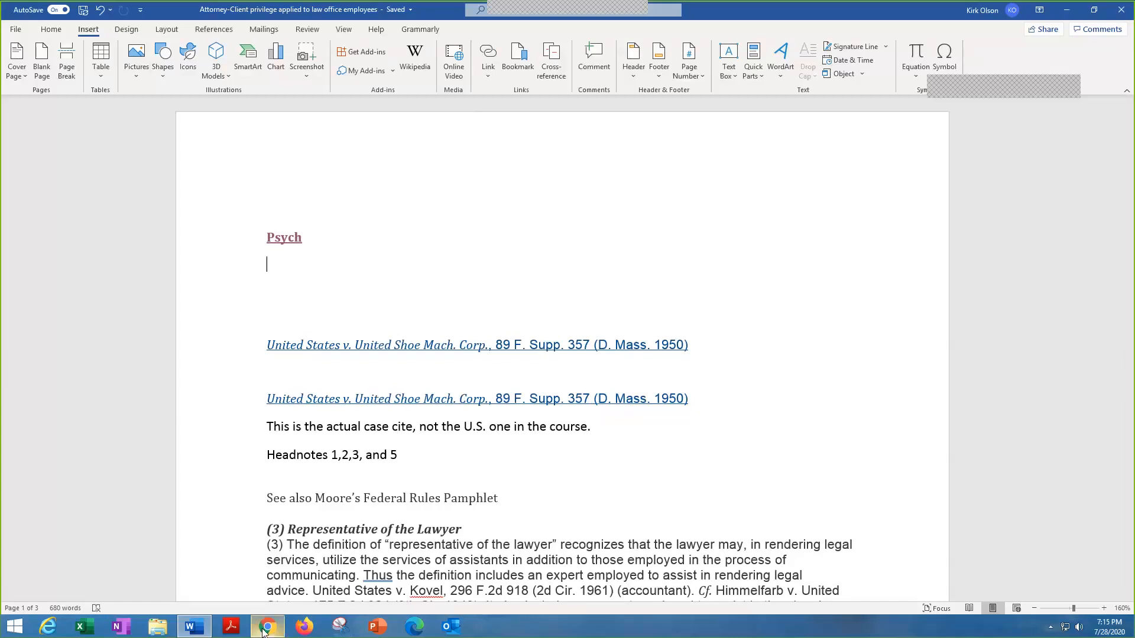
# Enter the heading "Table of Contents" on the empty line above the Psych hyperlink.
pyautogui.moveTo(264, 632)
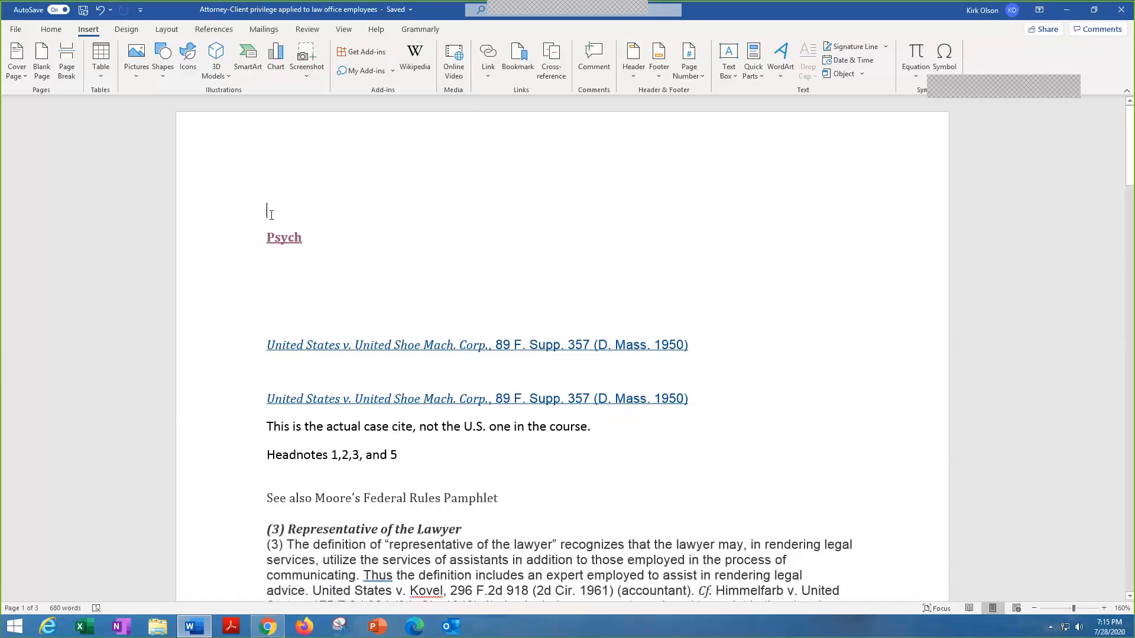
pyautogui.write('Table of C')
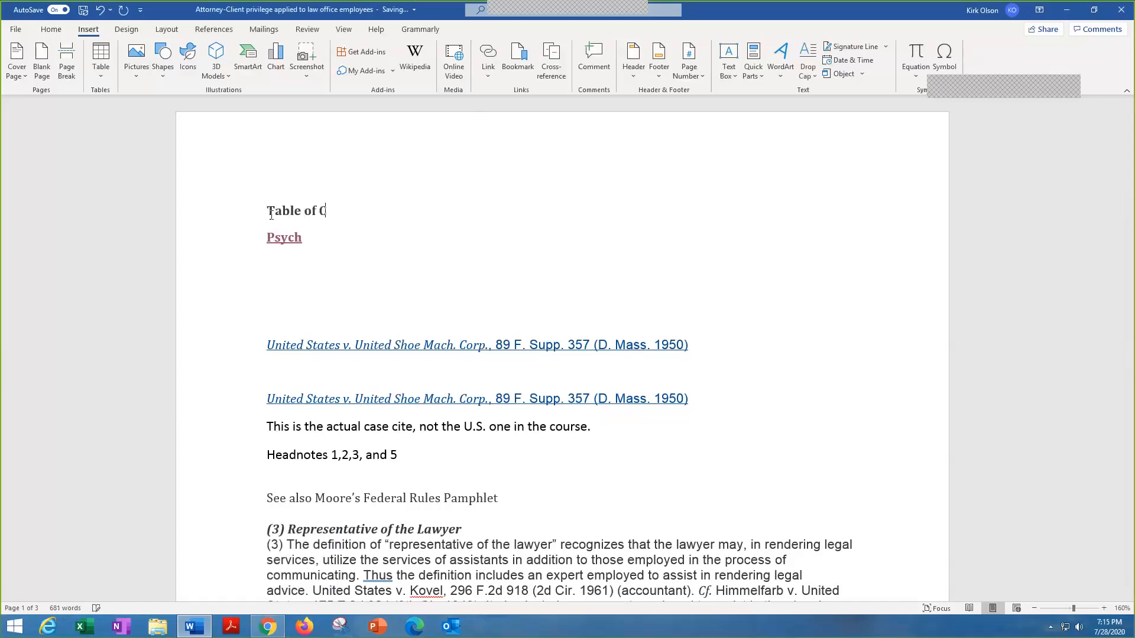
pyautogui.write('ontents')
# Insert two lines above the "Table of Contents" heading and enter the title "Law firm handbook" on the upper one.
pyautogui.press('Left')
pyautogui.press('Return')
pyautogui.press('Return')
pyautogui.press('Up')
pyautogui.press('Up')
pyautogui.write('L')
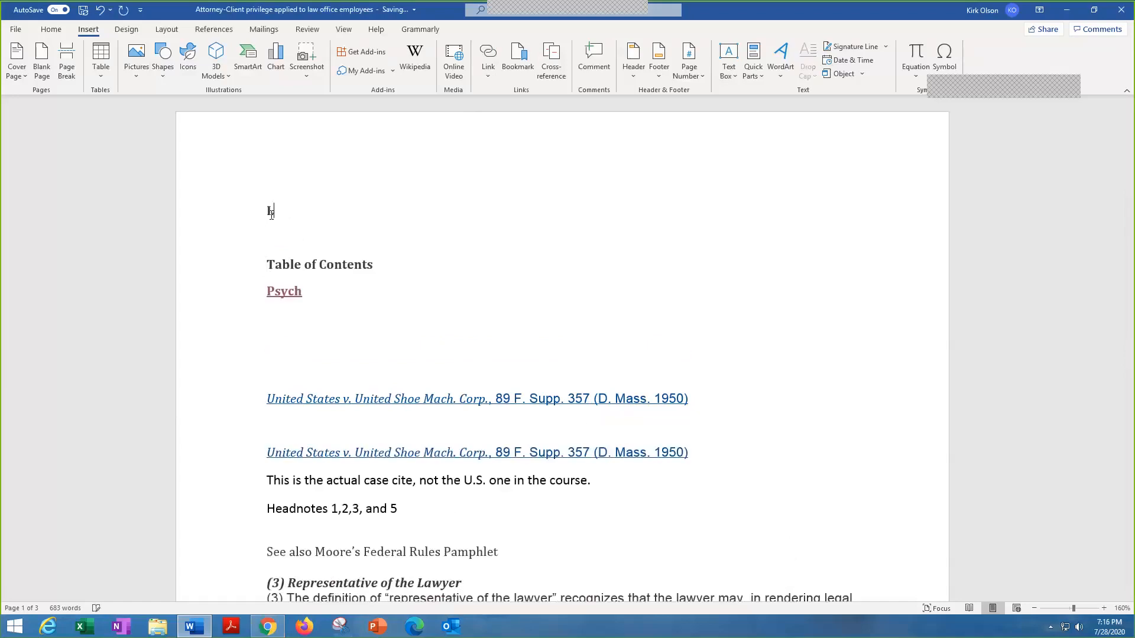
pyautogui.write('aw firm han')
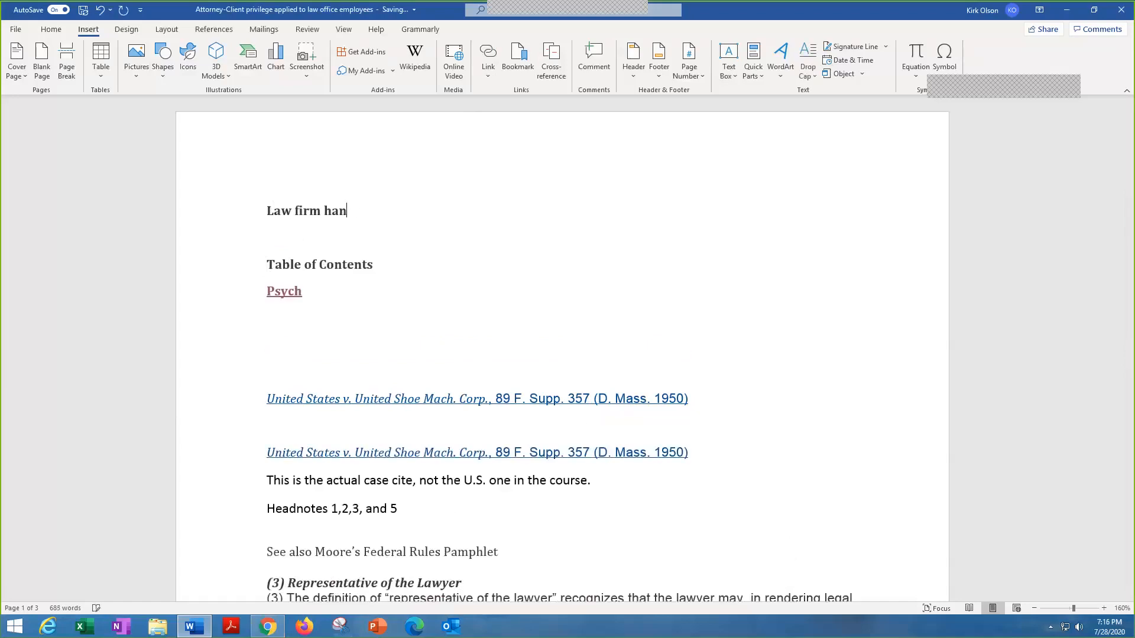
pyautogui.write('dbook')
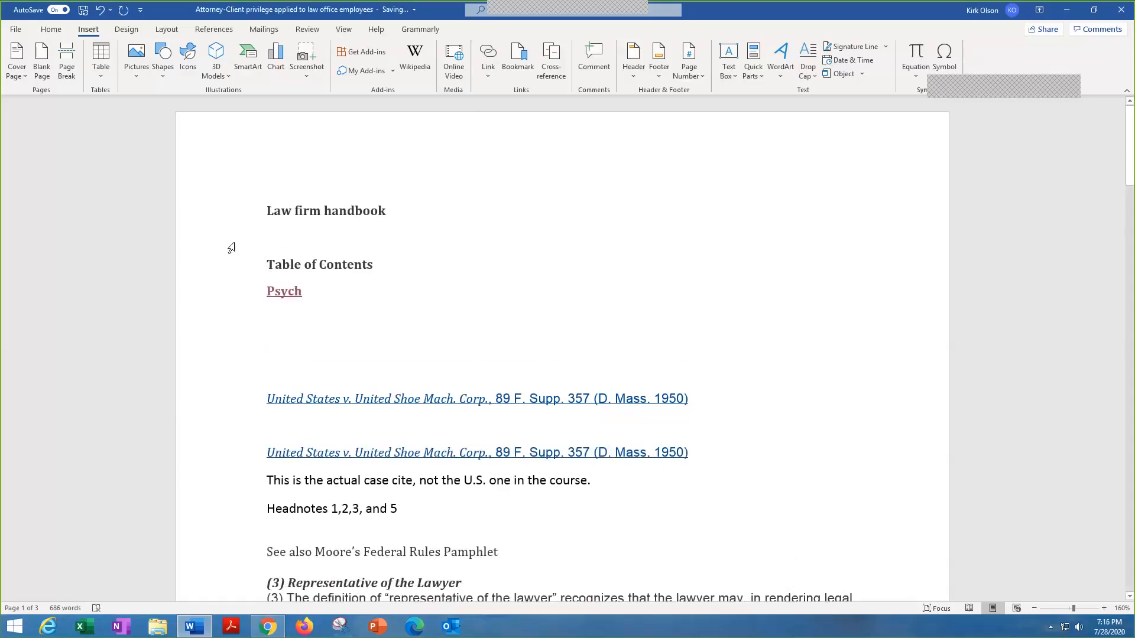
# Enter "Student paralegal handbook" on the blank line between the "Law firm handbook" title and the "Table of Contents" heading.
pyautogui.click(272, 330)
pyautogui.click(272, 235)
pyautogui.write('Student')
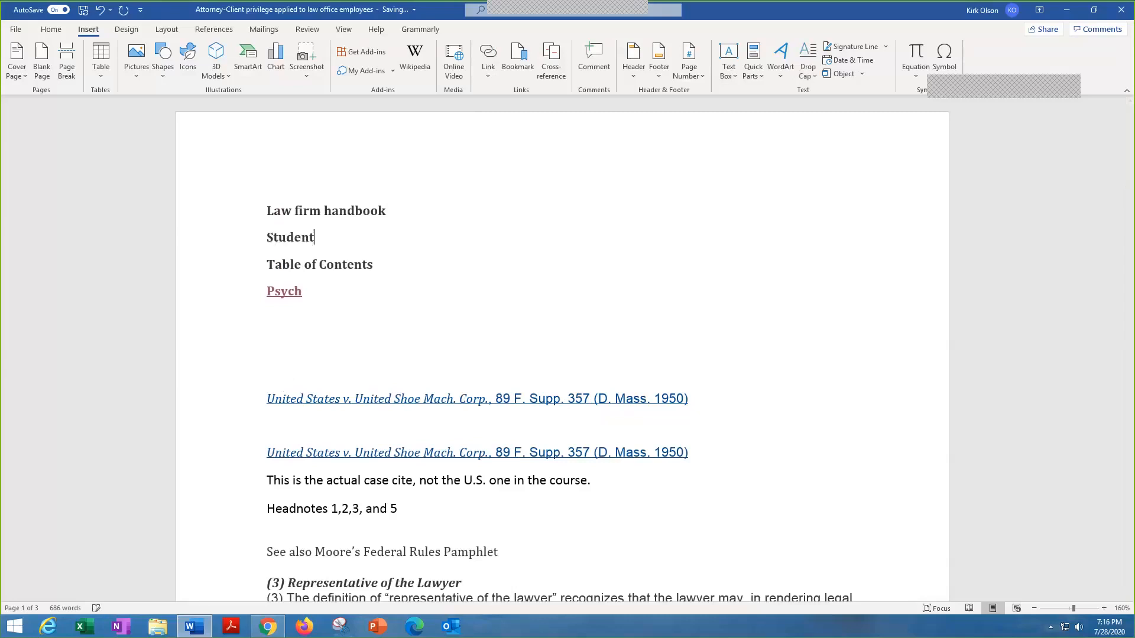
pyautogui.write(' paralegal')
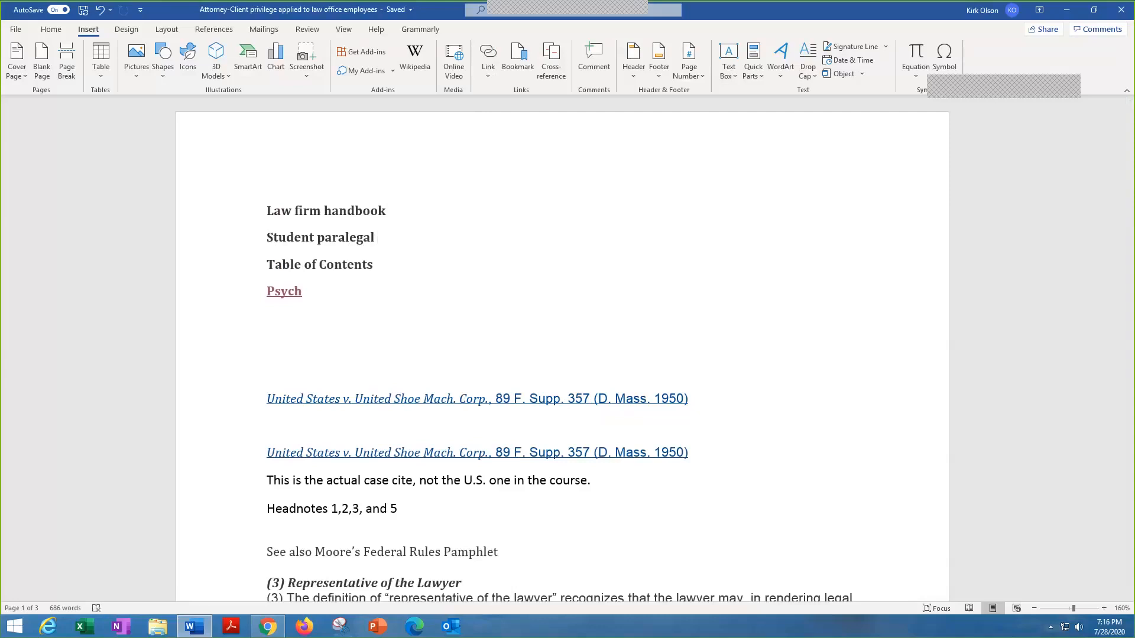
pyautogui.write('hand')
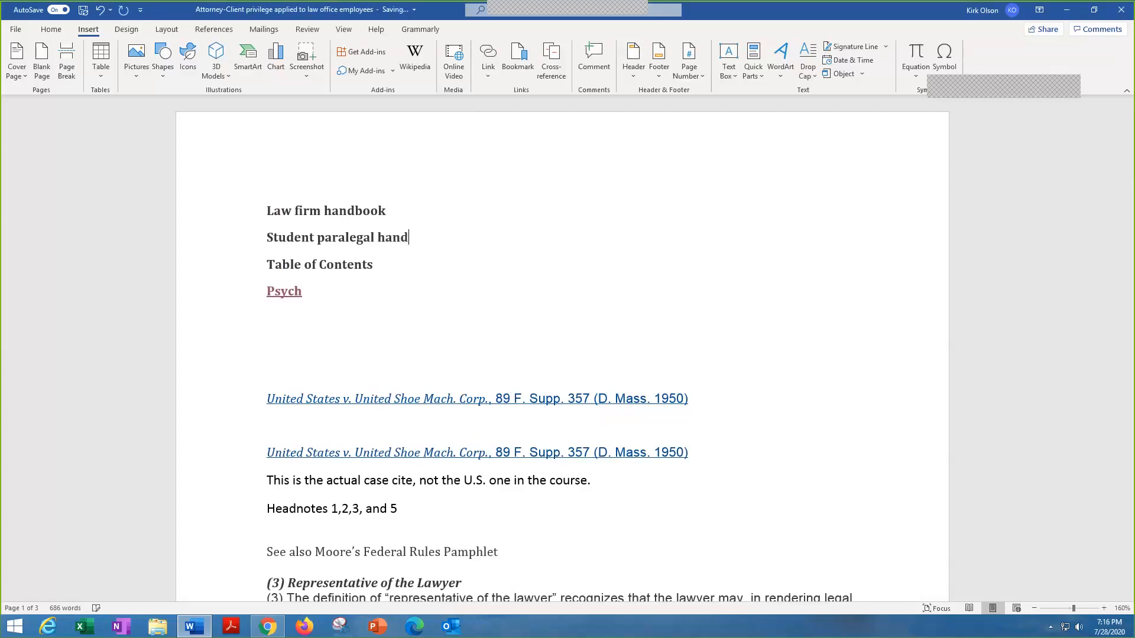
pyautogui.write('book')
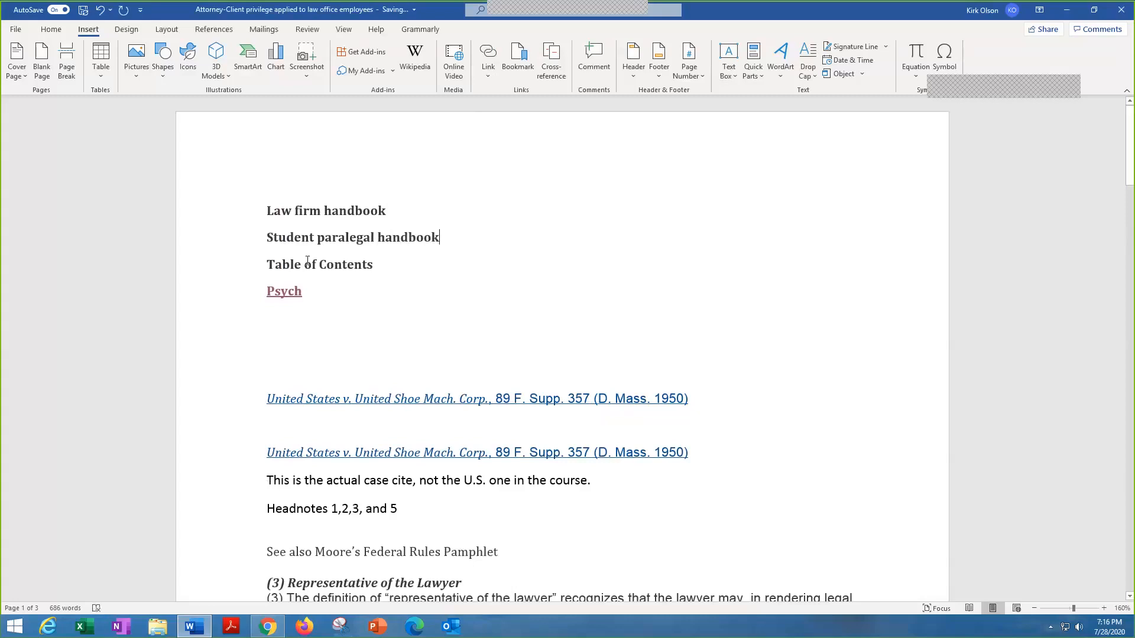
pyautogui.moveTo(270, 214); pyautogui.dragTo(394, 213)
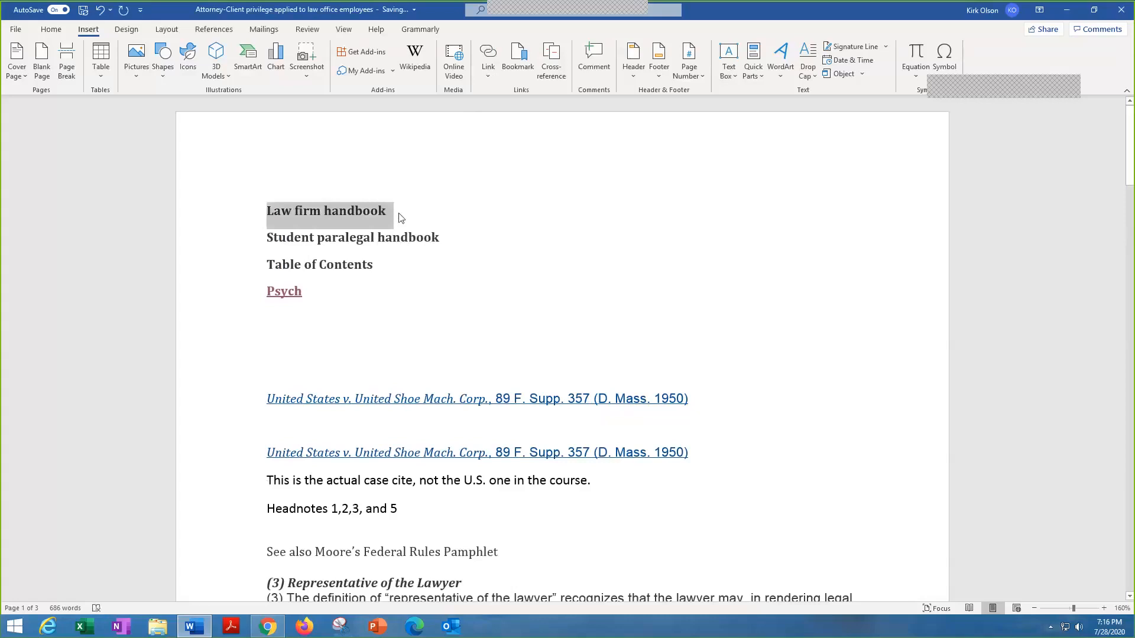
pyautogui.click(393, 213)
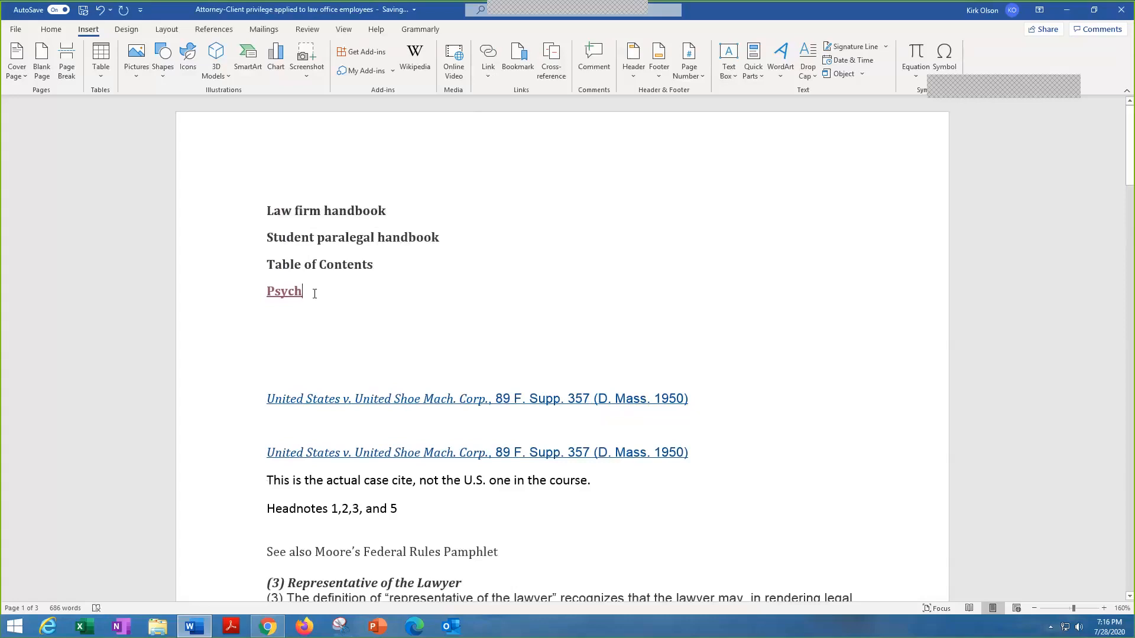
# Delete the blank lines between the Psych hyperlink and the first United Shoe Mach. Corp. citation.
pyautogui.click(275, 326)
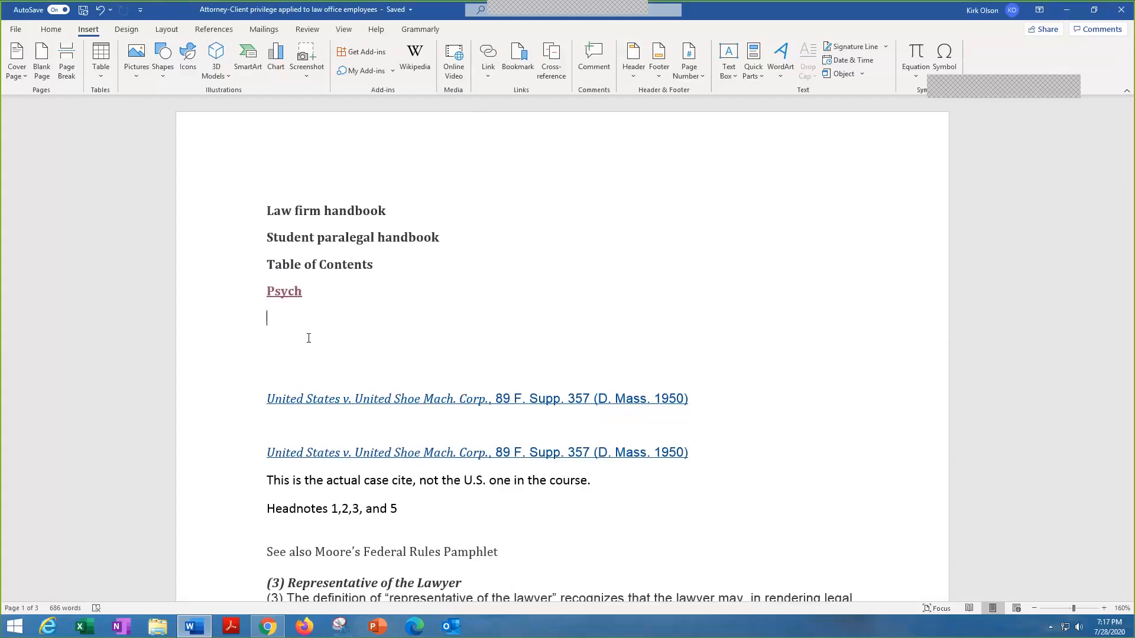
pyautogui.press('Delete')
pyautogui.press('Delete')
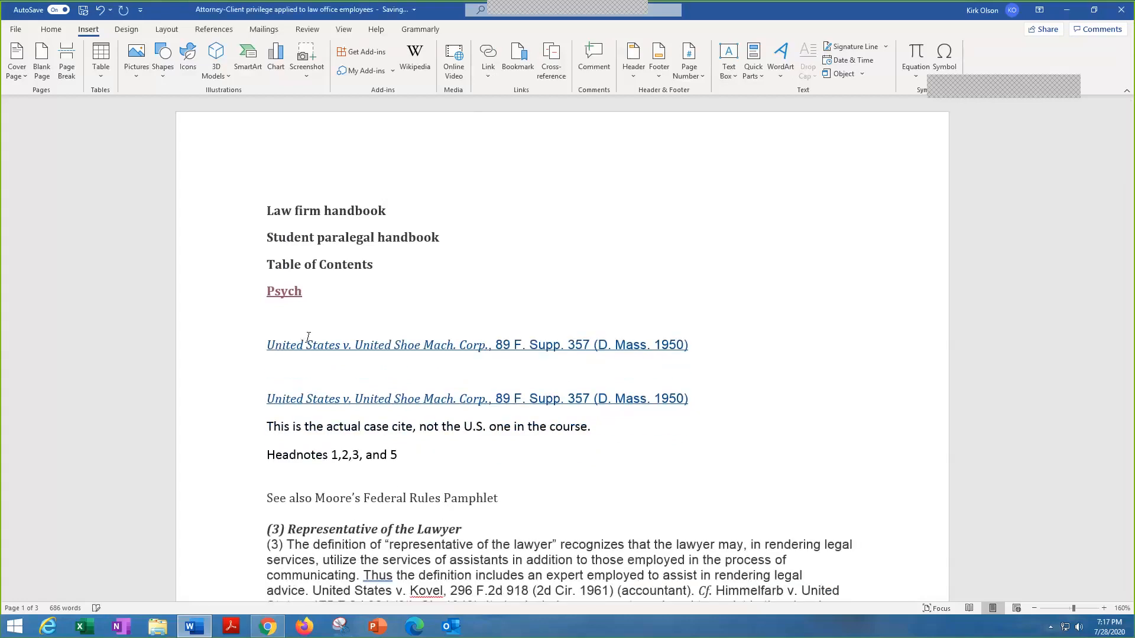
pyautogui.press('Delete')
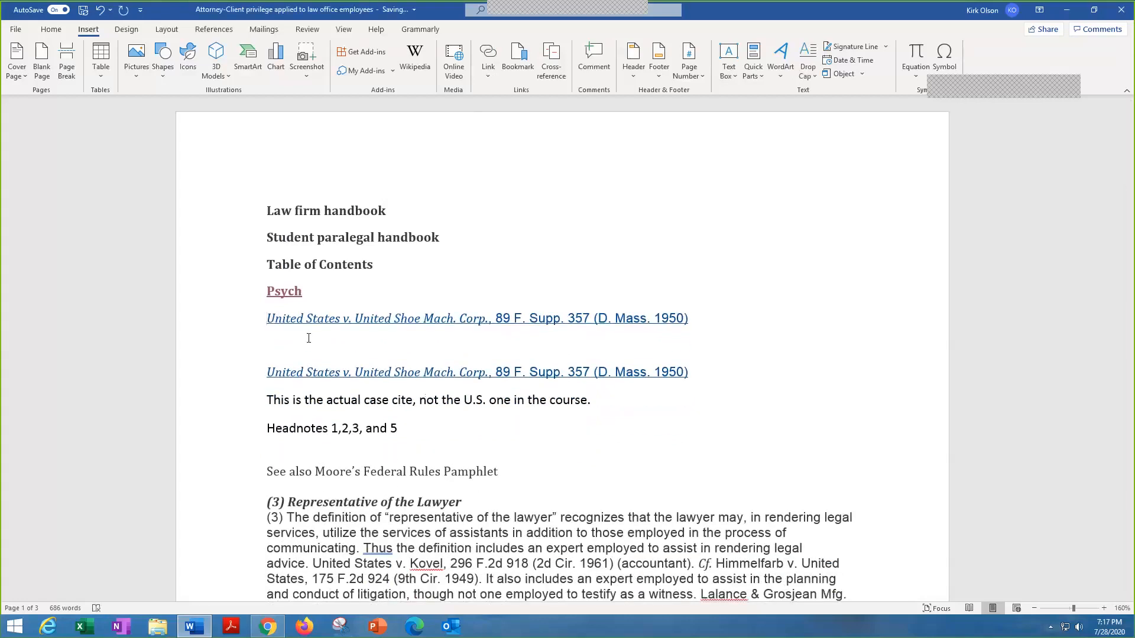
pyautogui.click(267, 344)
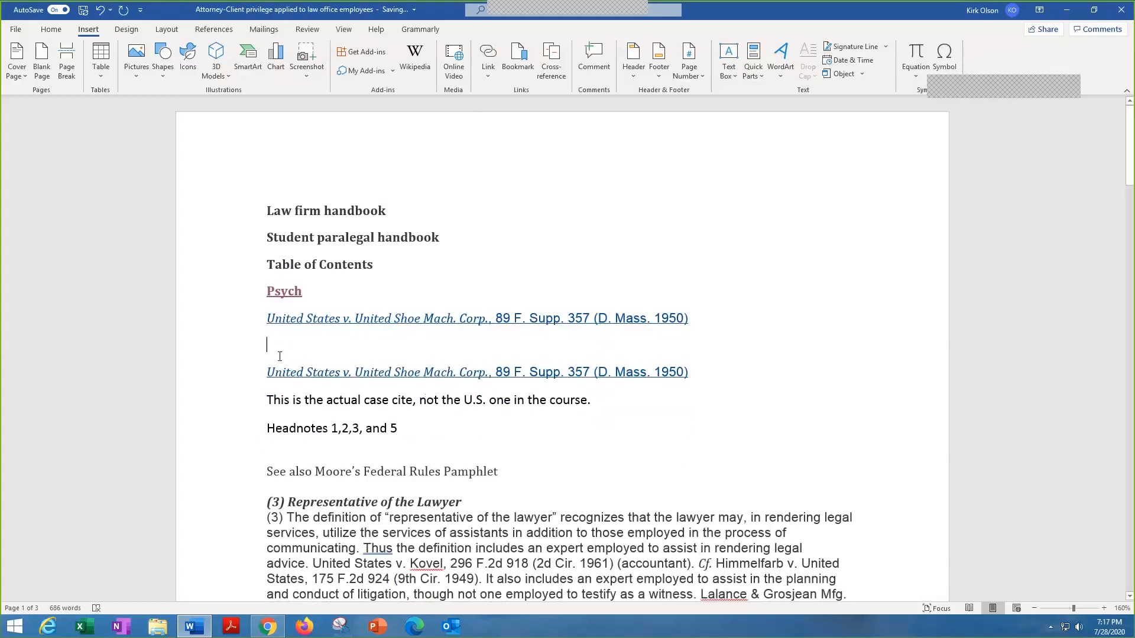